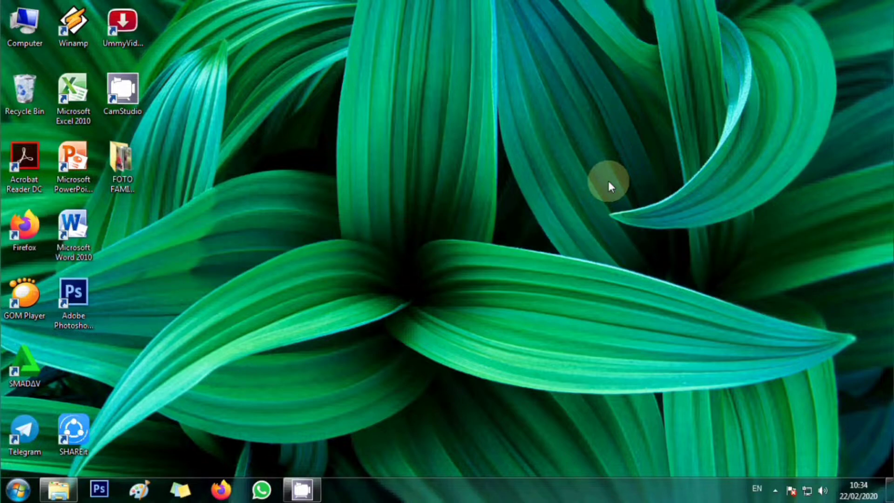
- Load the remove.bg website in Firefox by entering remove.bg in the address bar
{"action": "left_click", "coordinate": [116, 164]}
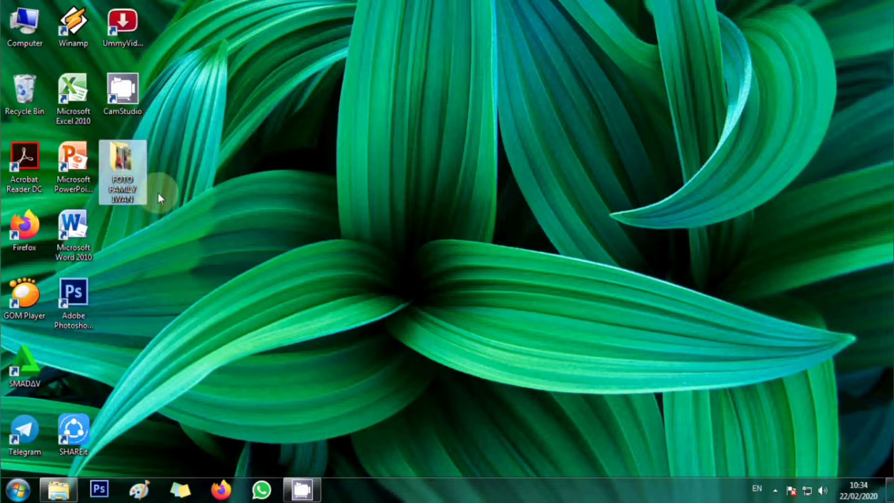
{"action": "left_click", "coordinate": [218, 490]}
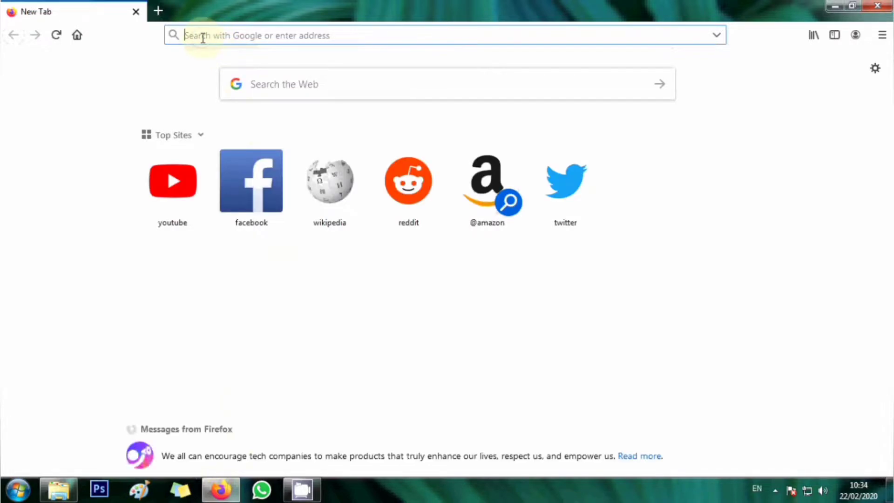
{"action": "type", "text": "r"}
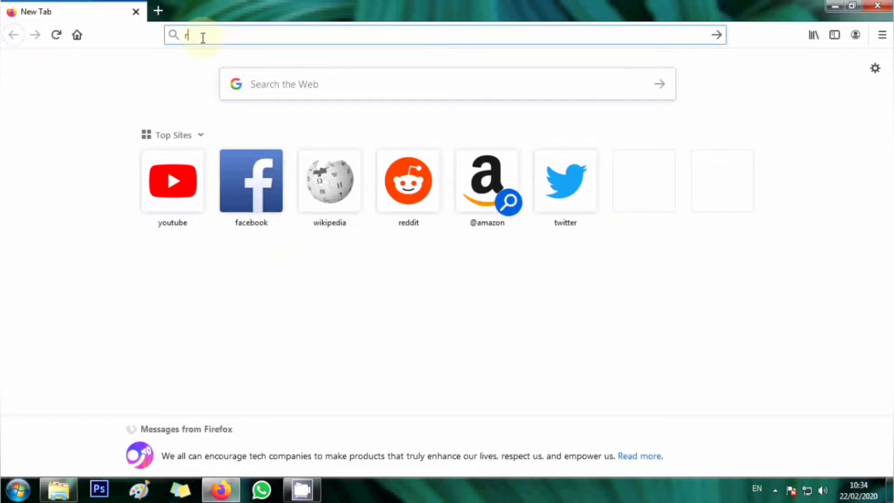
{"action": "type", "text": "emove"}
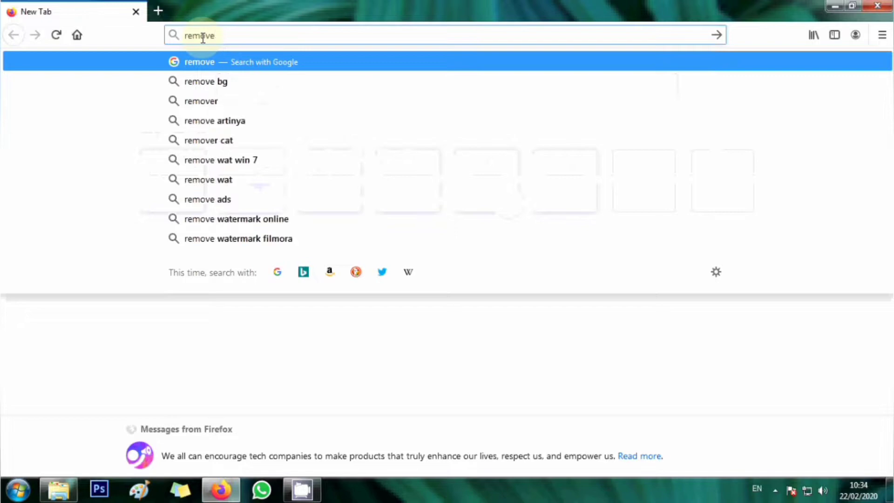
{"action": "type", "text": ".bg"}
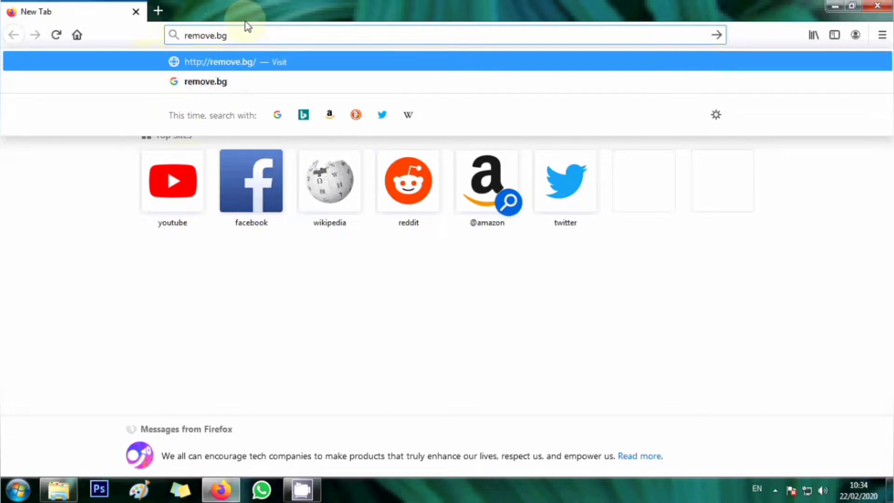
{"action": "key", "text": "Return"}
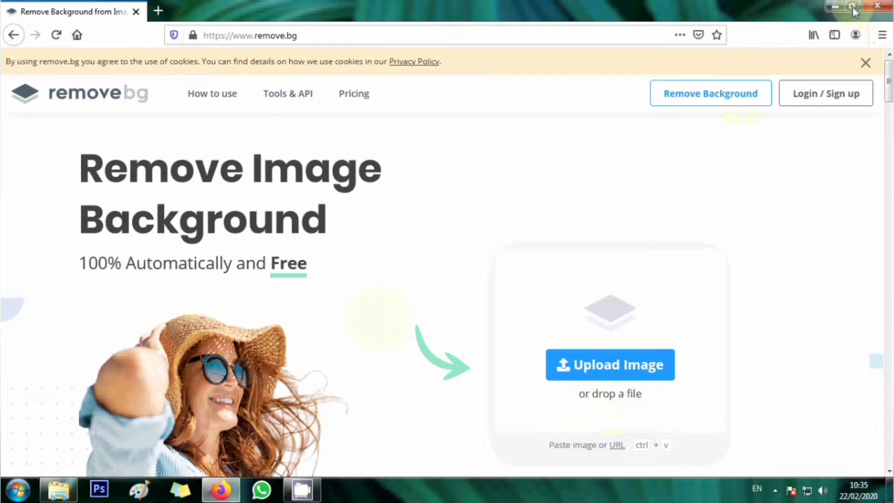
- Open the desktop photo folder and drag the 'burung jinak iwan' bird photo to remove.bg
{"action": "left_click", "coordinate": [835, 8]}
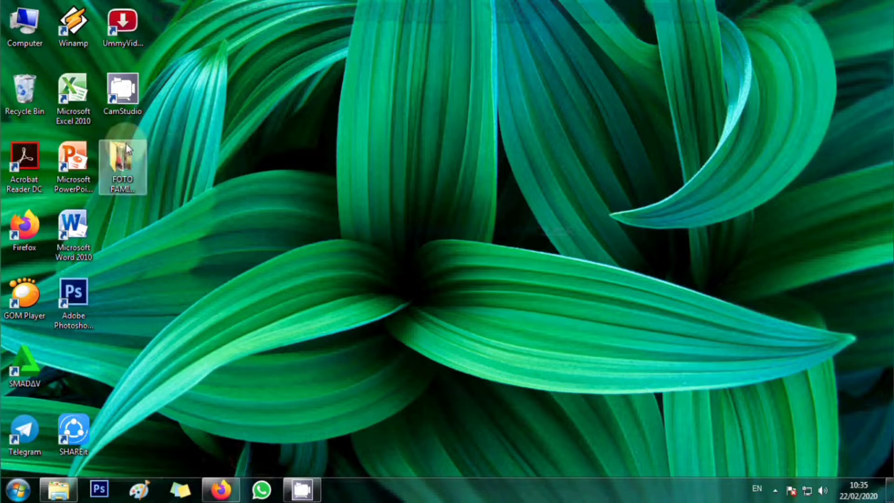
{"action": "double_click", "coordinate": [136, 165]}
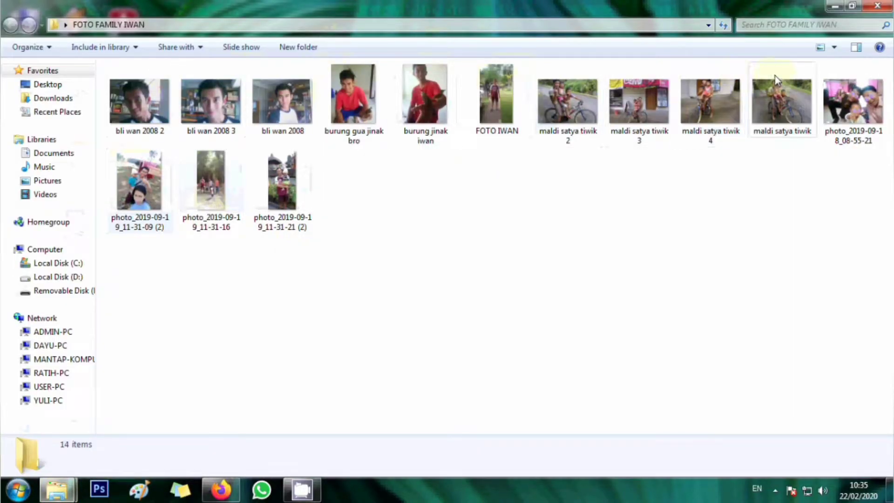
{"action": "left_click", "coordinate": [410, 234]}
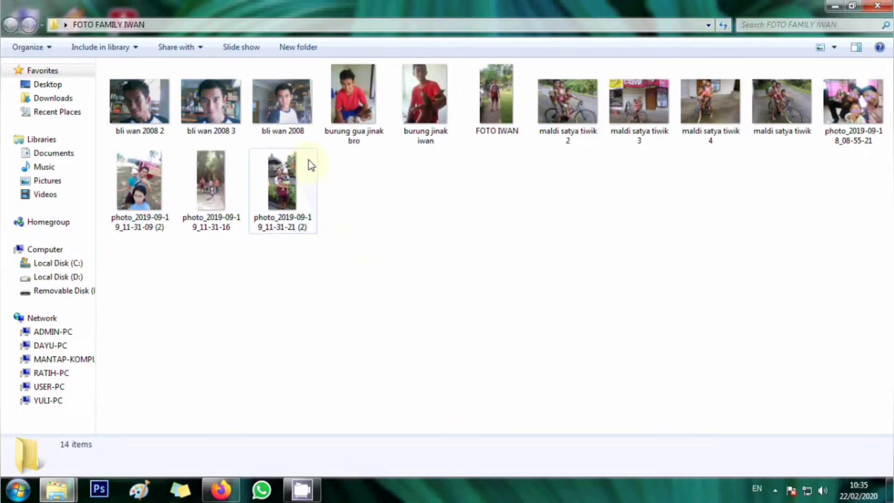
{"action": "left_click", "coordinate": [413, 103]}
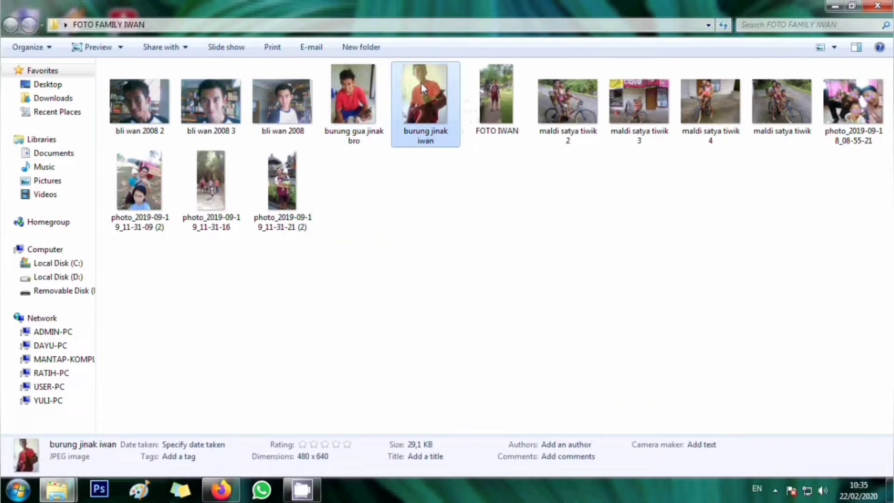
{"action": "mouse_move", "coordinate": [421, 85]}
{"action": "left_mouse_down"}
{"action": "mouse_move", "coordinate": [389, 250]}
{"action": "mouse_move", "coordinate": [230, 474]}
{"action": "mouse_move", "coordinate": [489, 331]}
{"action": "left_mouse_up"}
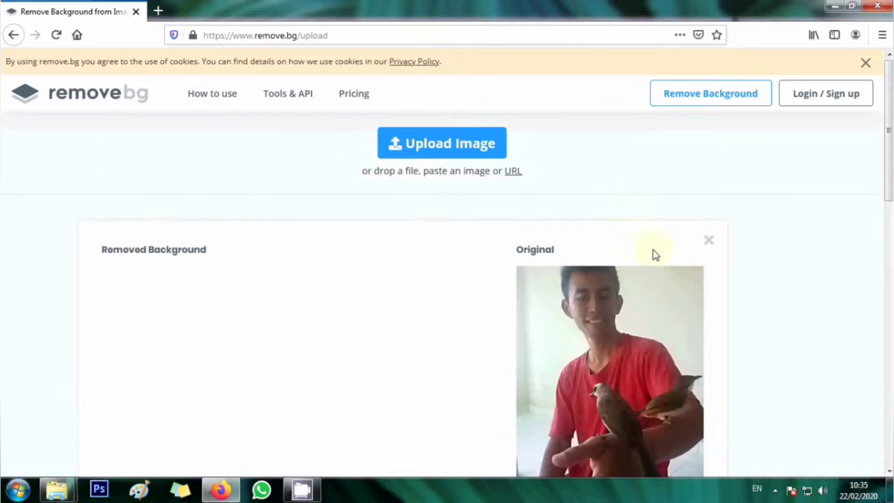
- Scroll the results page to review the 433 × 577 cut-out and its Download and Edit buttons
{"action": "scroll", "coordinate": [677, 293], "scroll_direction": "down", "scroll_amount": 1}
{"action": "scroll", "coordinate": [673, 311], "scroll_direction": "up", "scroll_amount": 1}
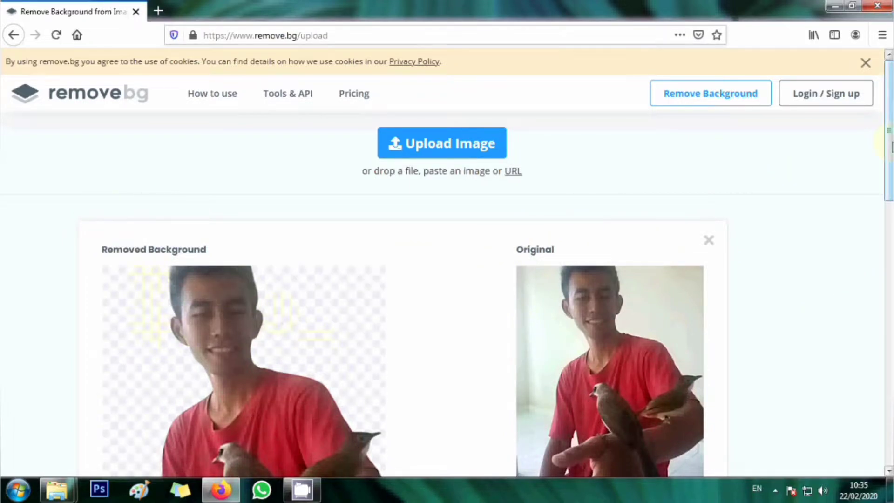
{"action": "middle_click", "coordinate": [883, 171]}
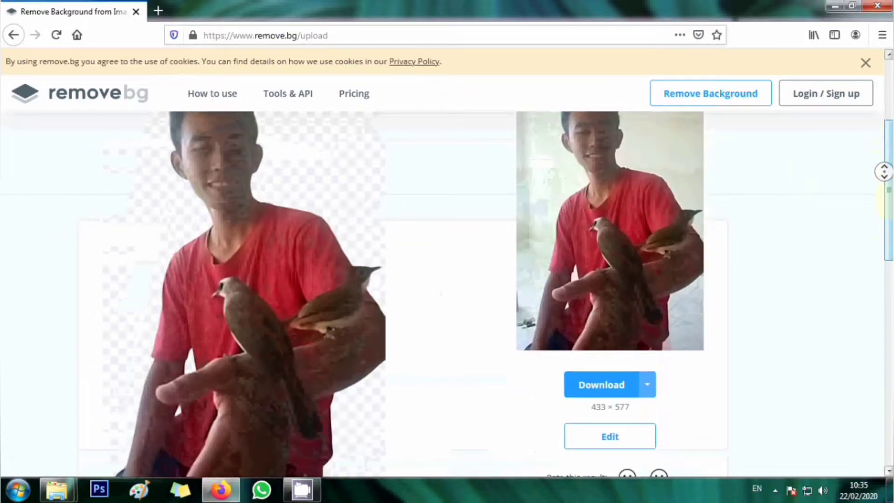
{"action": "scroll", "coordinate": [888, 237], "scroll_direction": "down", "scroll_amount": 8}
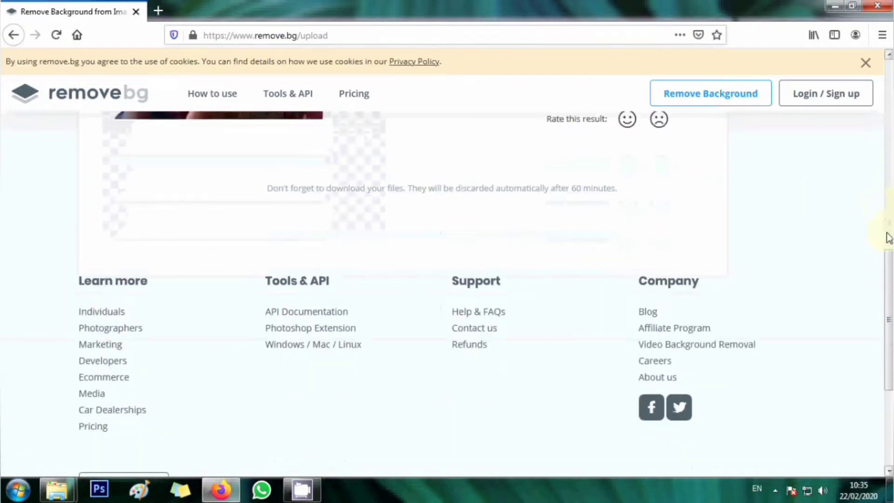
{"action": "scroll", "coordinate": [888, 237], "scroll_direction": "down", "scroll_amount": 5}
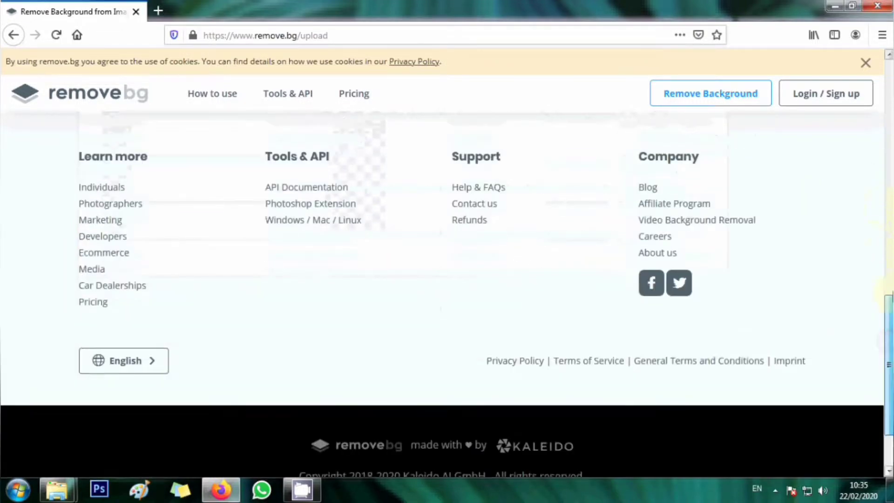
{"action": "scroll", "coordinate": [881, 335], "scroll_direction": "up", "scroll_amount": 10}
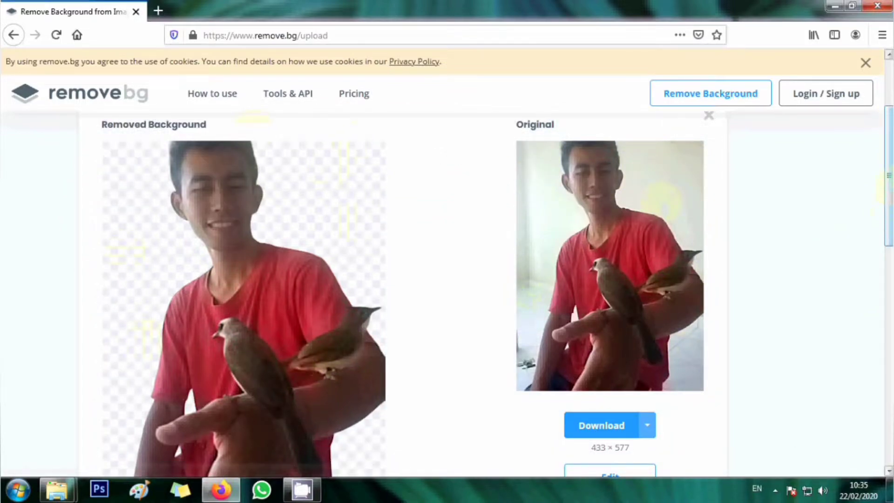
{"action": "scroll", "coordinate": [889, 195], "scroll_direction": "down", "scroll_amount": 3}
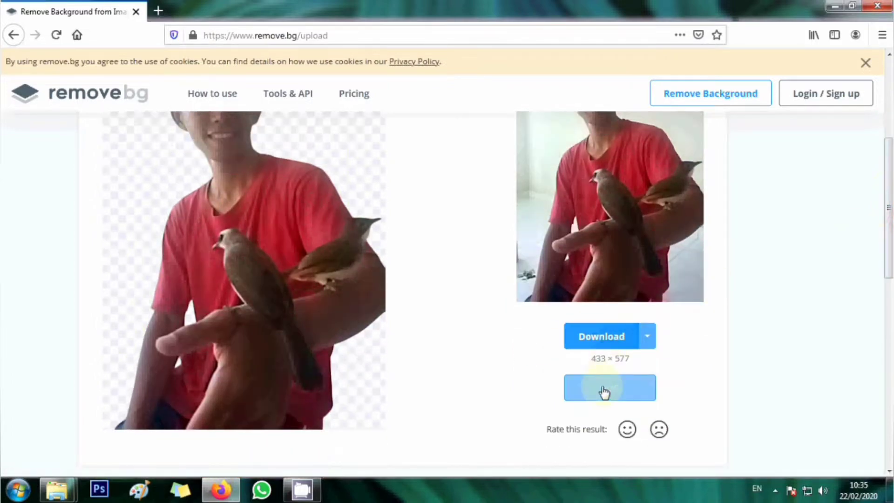
- Open the background editor and place the mountain cabin photo behind the boy
{"action": "left_click", "coordinate": [604, 392]}
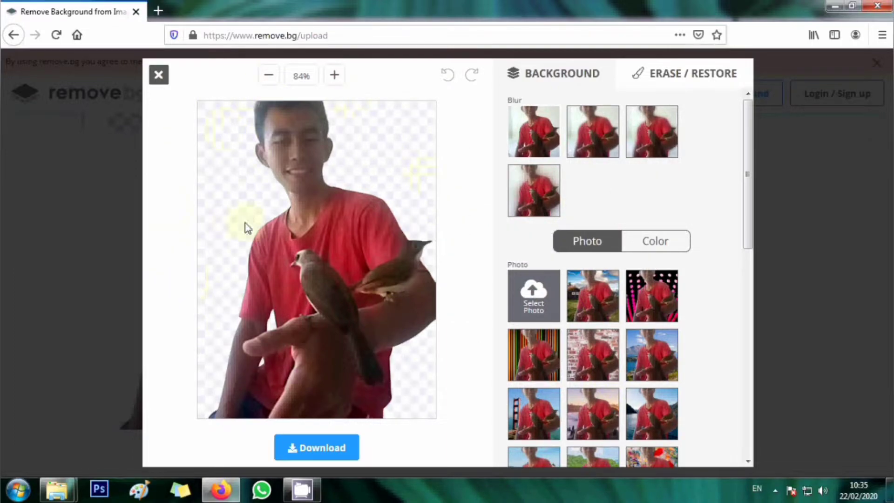
{"action": "left_click", "coordinate": [305, 446]}
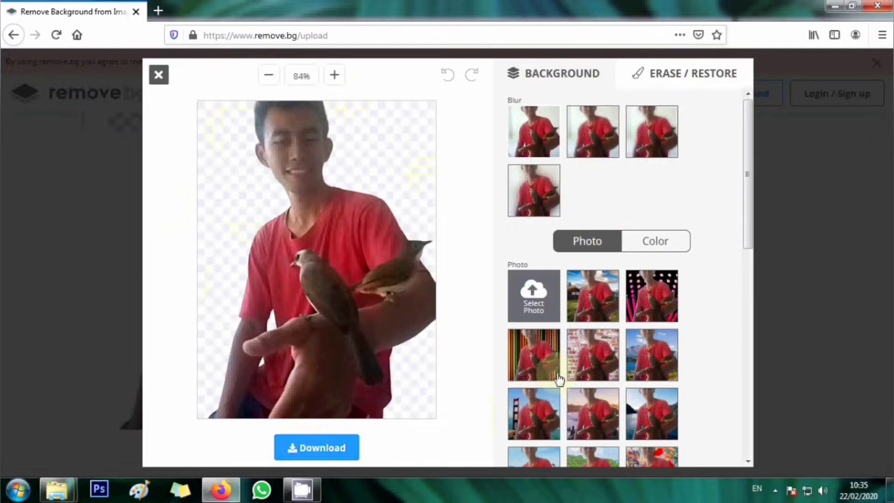
{"action": "left_click", "coordinate": [594, 303]}
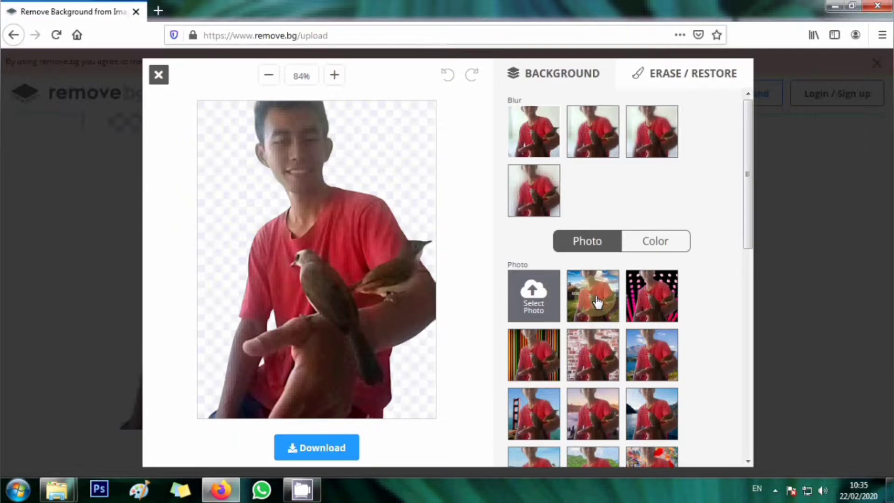
{"action": "left_click", "coordinate": [539, 150]}
{"action": "left_click", "coordinate": [591, 294]}
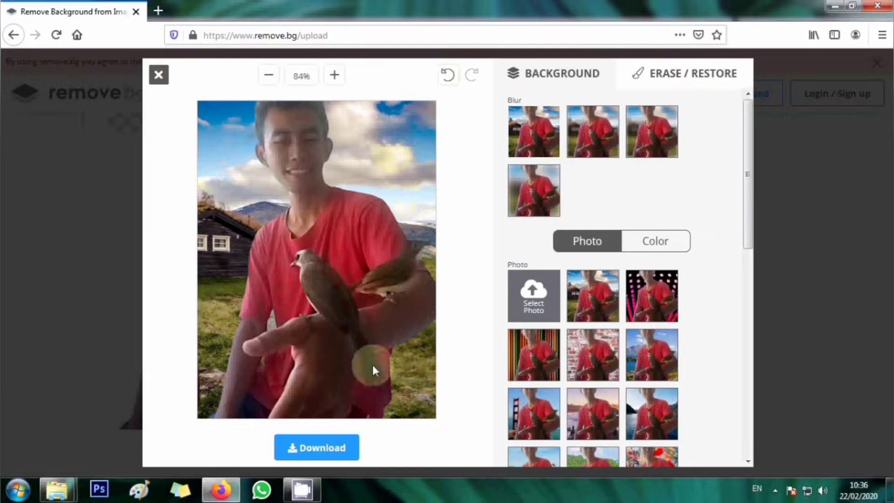
- Try other stock backdrops such as a garden scene, settling on the sunset forest
{"action": "left_click", "coordinate": [662, 299]}
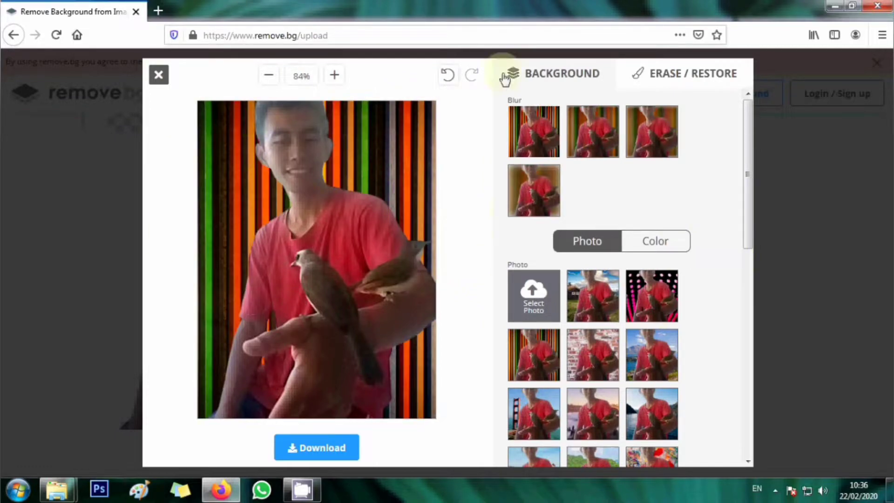
{"action": "left_click_drag", "start_coordinate": [750, 199], "coordinate": [759, 252]}
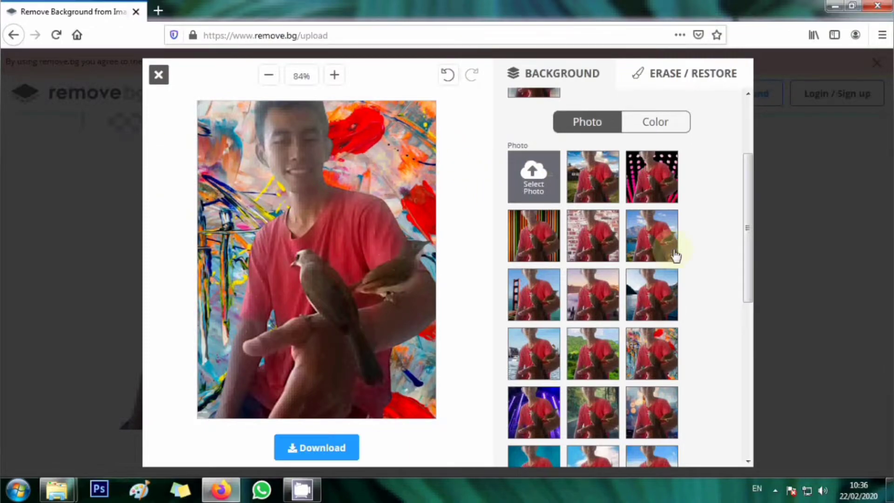
{"action": "mouse_move", "coordinate": [748, 198]}
{"action": "left_mouse_down"}
{"action": "mouse_move", "coordinate": [768, 293]}
{"action": "mouse_move", "coordinate": [742, 367]}
{"action": "left_mouse_up"}
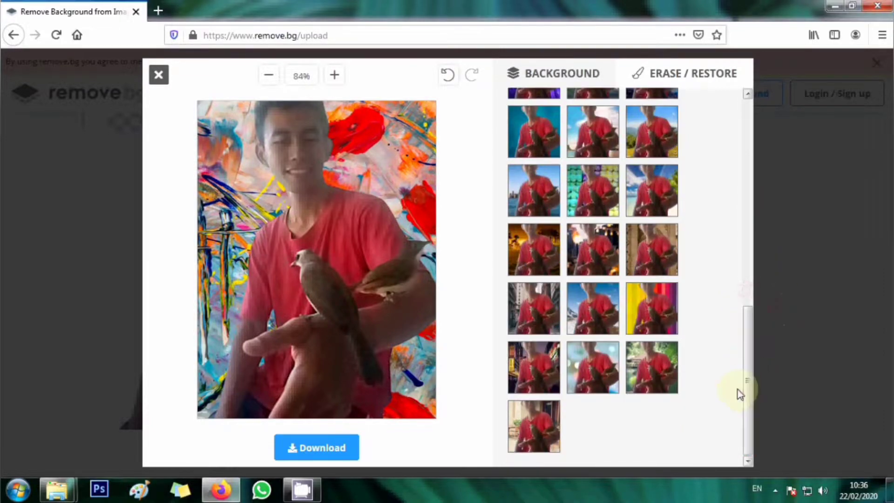
{"action": "left_click", "coordinate": [641, 366]}
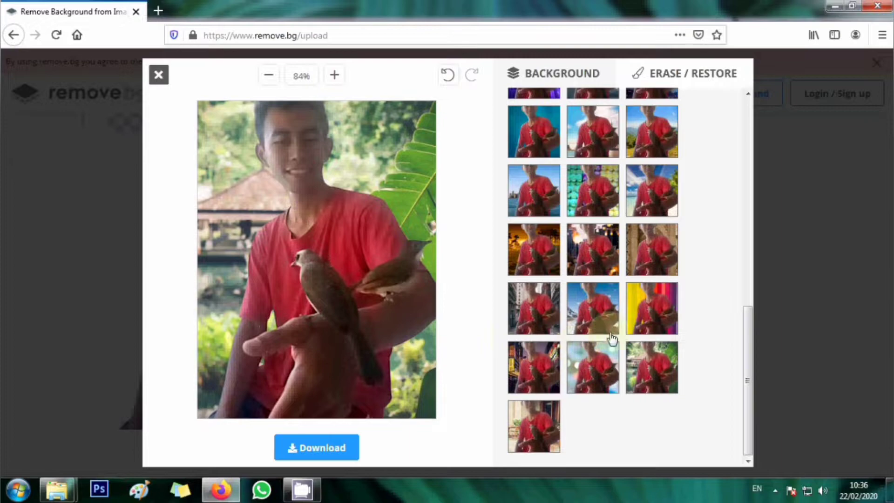
{"action": "left_click", "coordinate": [525, 250]}
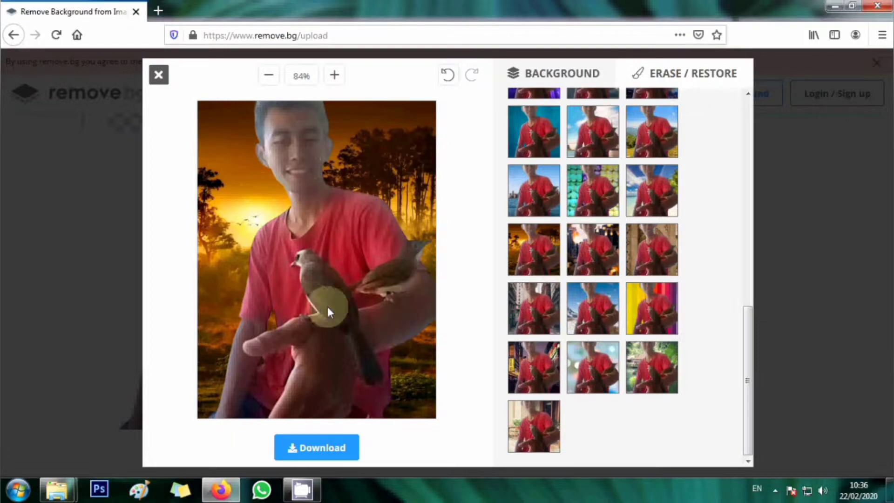
- Compare the blur strengths and apply the fourth, strongest blur to the sunset backdrop
{"action": "left_click_drag", "start_coordinate": [748, 345], "coordinate": [753, 161]}
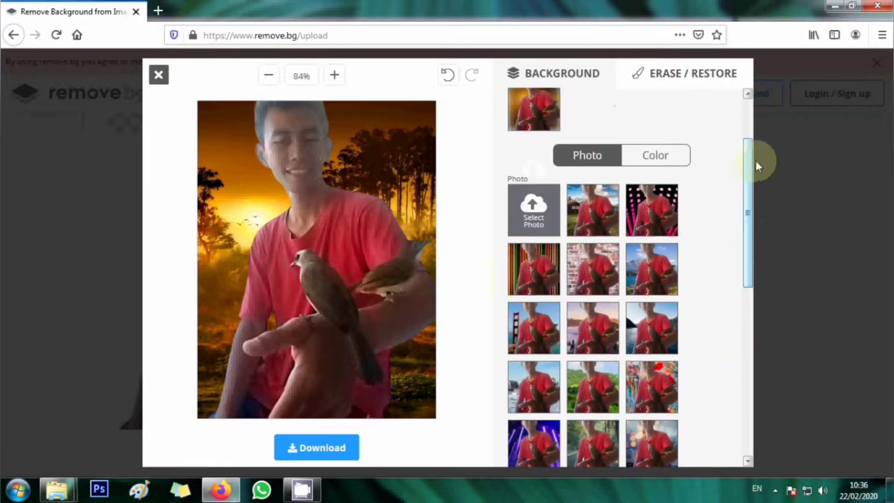
{"action": "left_click", "coordinate": [747, 93]}
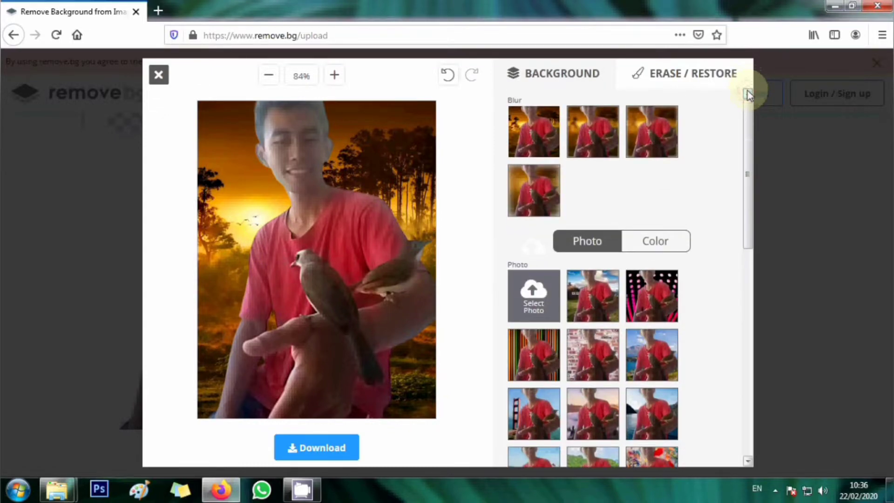
{"action": "left_click", "coordinate": [588, 148]}
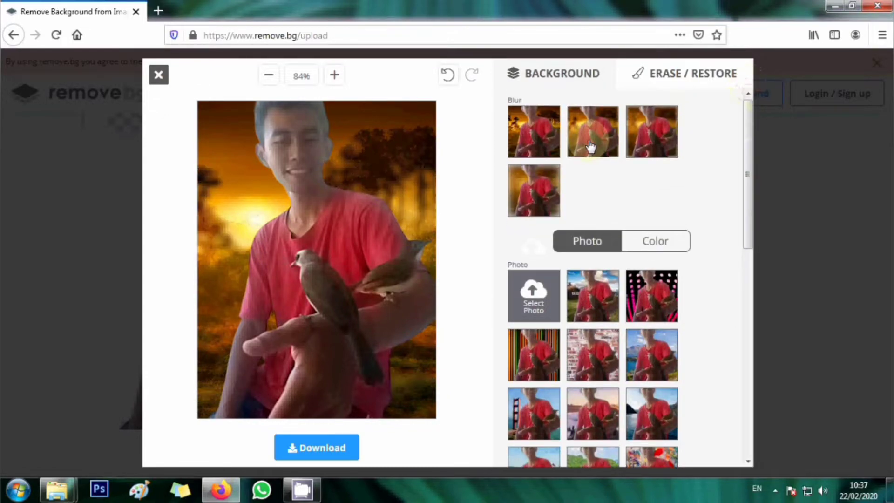
{"action": "left_click", "coordinate": [663, 155]}
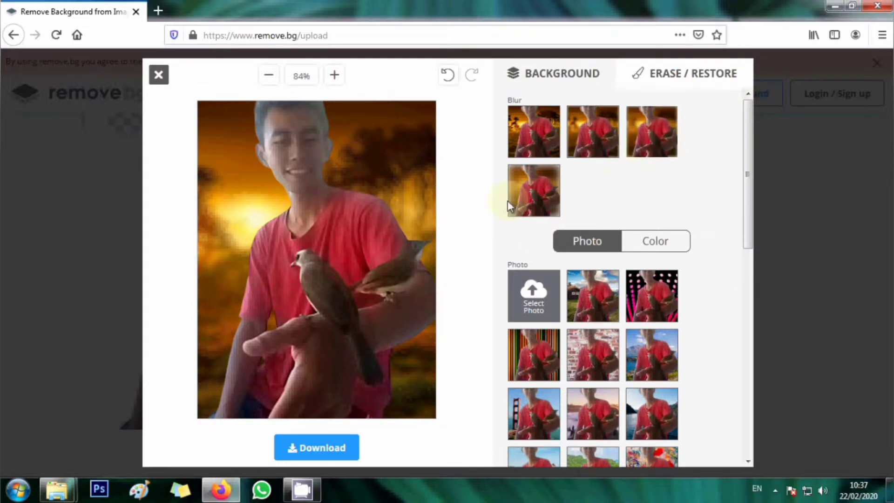
{"action": "left_click", "coordinate": [530, 144]}
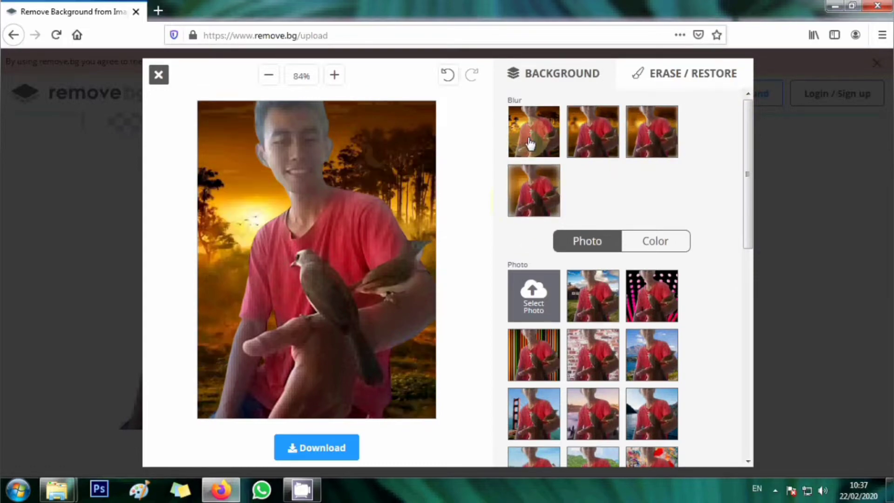
{"action": "left_click", "coordinate": [590, 136]}
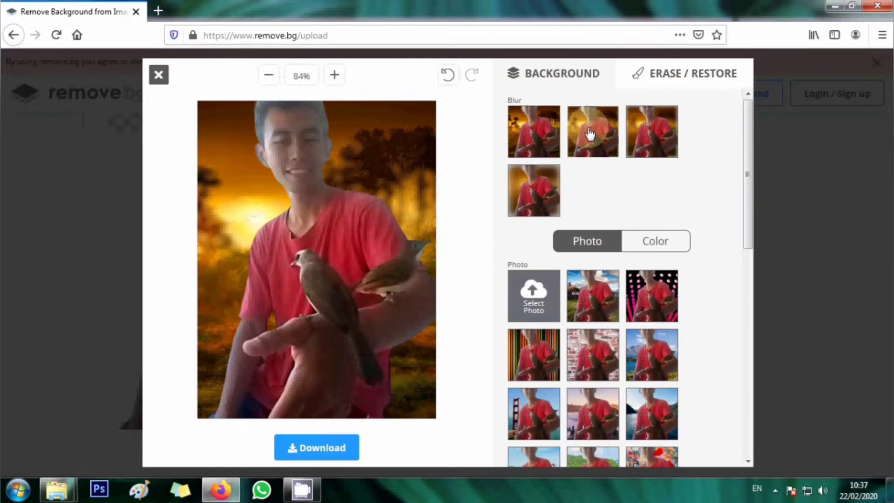
{"action": "left_click", "coordinate": [638, 136]}
{"action": "left_click", "coordinate": [535, 185]}
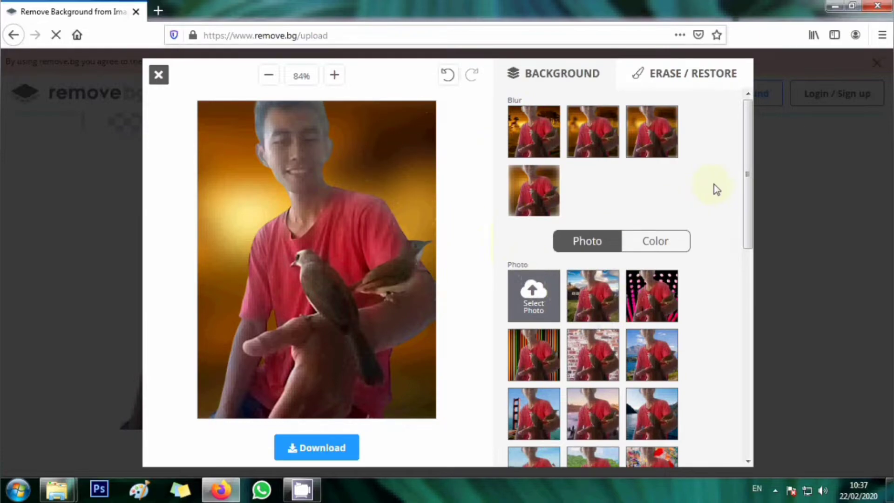
- Download the edited image as burung_jinak_iwan-removebg-preview.png and show the downloads list
{"action": "left_click_drag", "start_coordinate": [750, 153], "coordinate": [753, 322]}
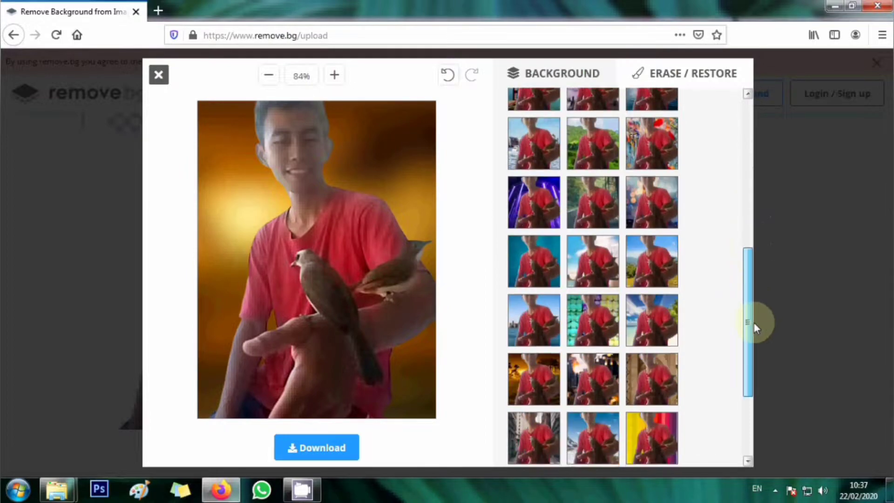
{"action": "left_click_drag", "start_coordinate": [753, 322], "coordinate": [761, 280]}
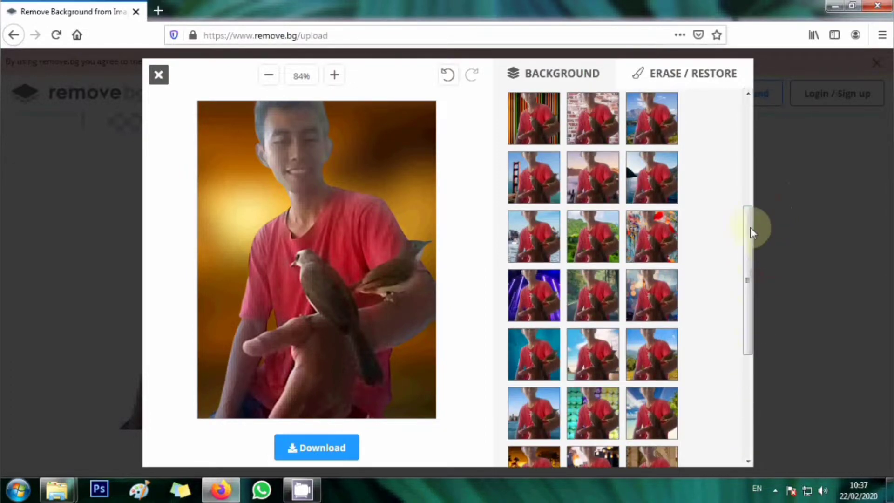
{"action": "left_click_drag", "start_coordinate": [751, 231], "coordinate": [755, 196]}
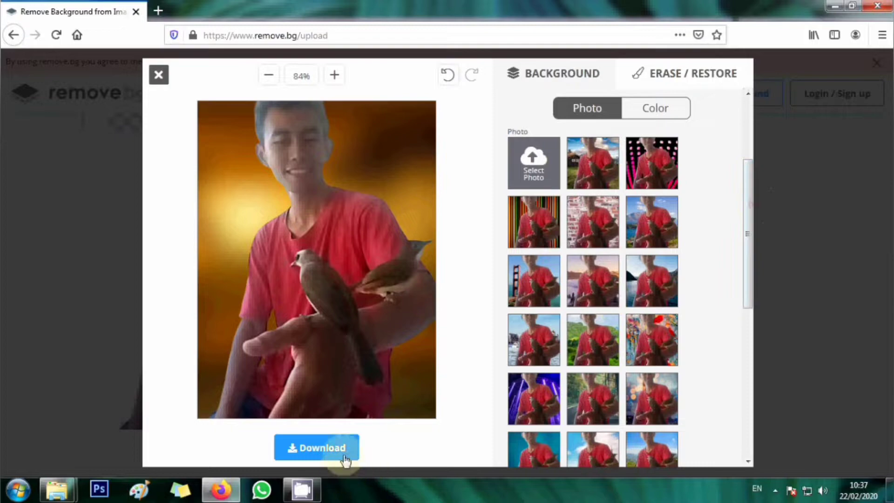
{"action": "left_click", "coordinate": [327, 452]}
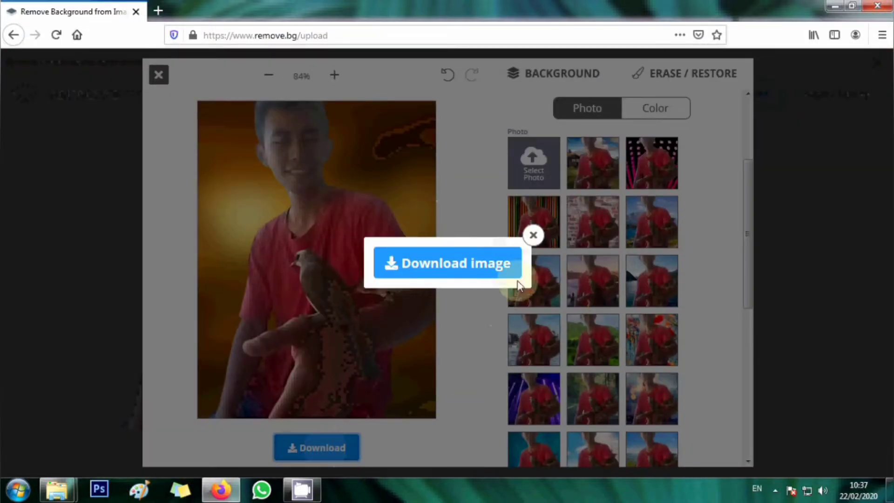
{"action": "left_click", "coordinate": [434, 273]}
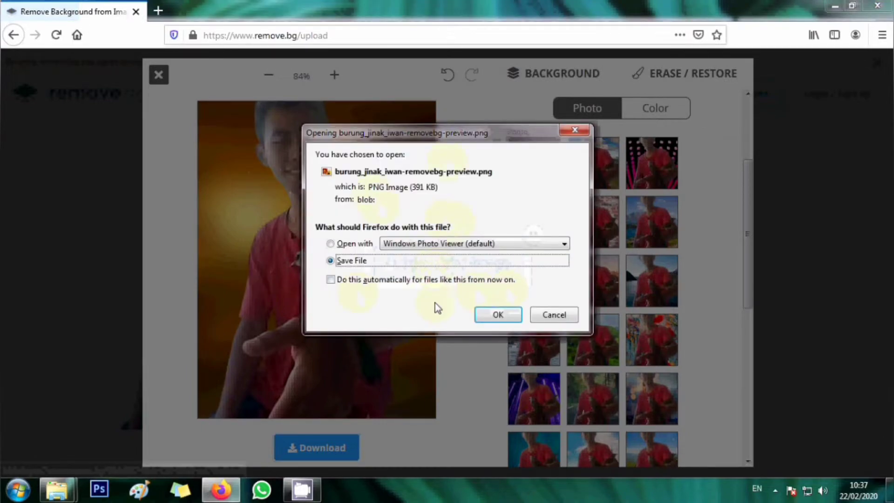
{"action": "left_click", "coordinate": [496, 316]}
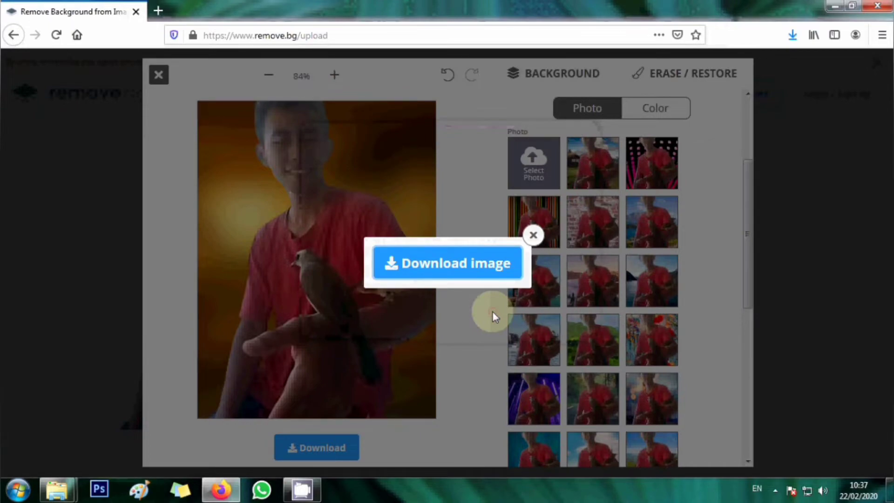
{"action": "left_click", "coordinate": [793, 33]}
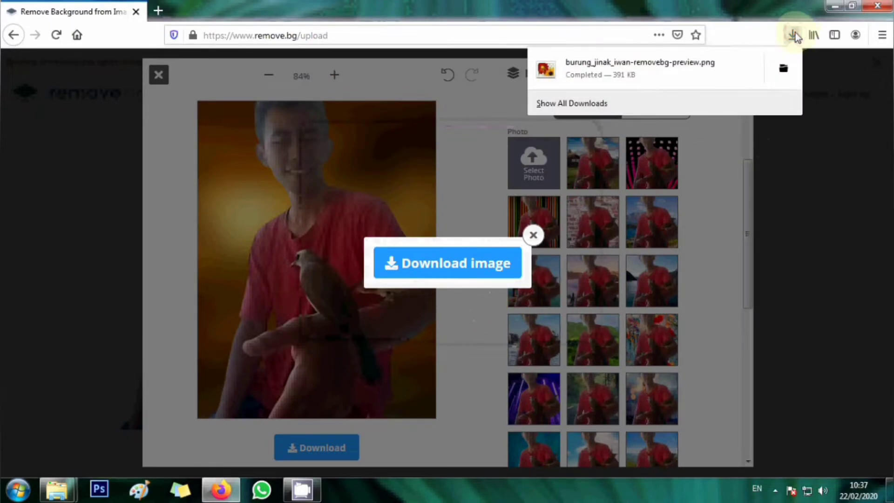
- View burung_jinak_iwan-removebg-preview from Downloads in Photo Viewer, then return to remove.bg and dismiss the popup
{"action": "left_click", "coordinate": [791, 67]}
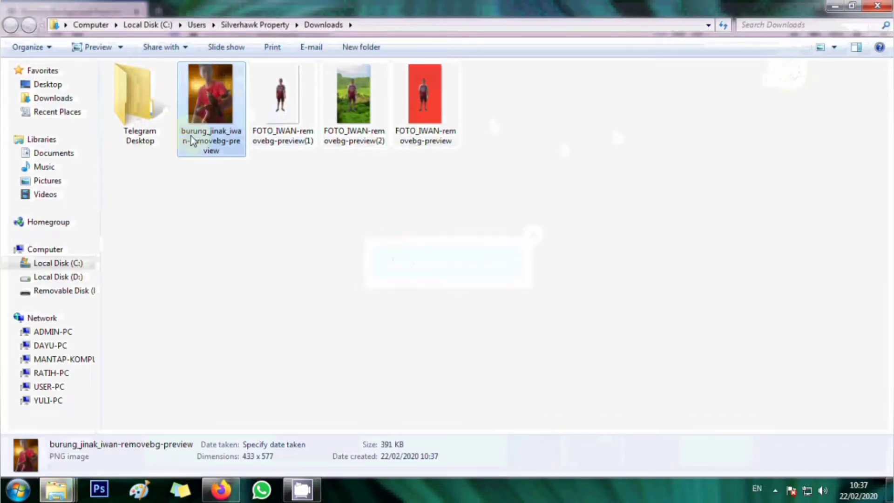
{"action": "left_click_drag", "start_coordinate": [205, 73], "coordinate": [234, 108]}
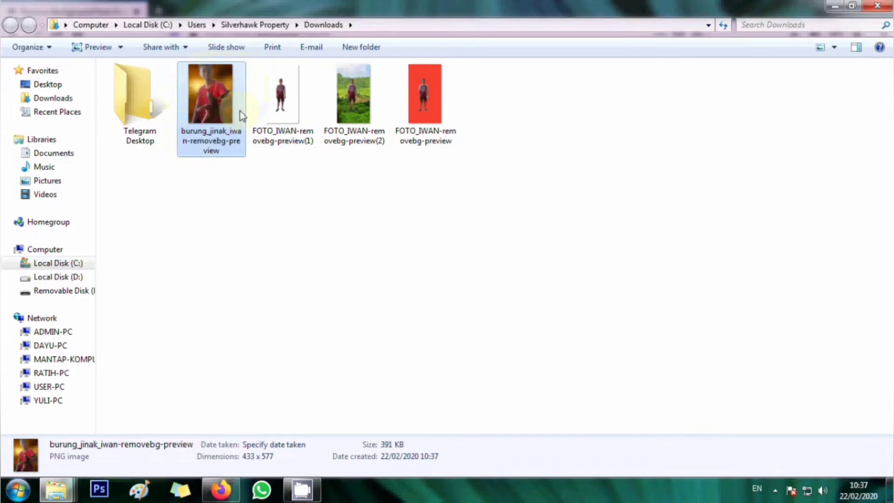
{"action": "double_click", "coordinate": [209, 104]}
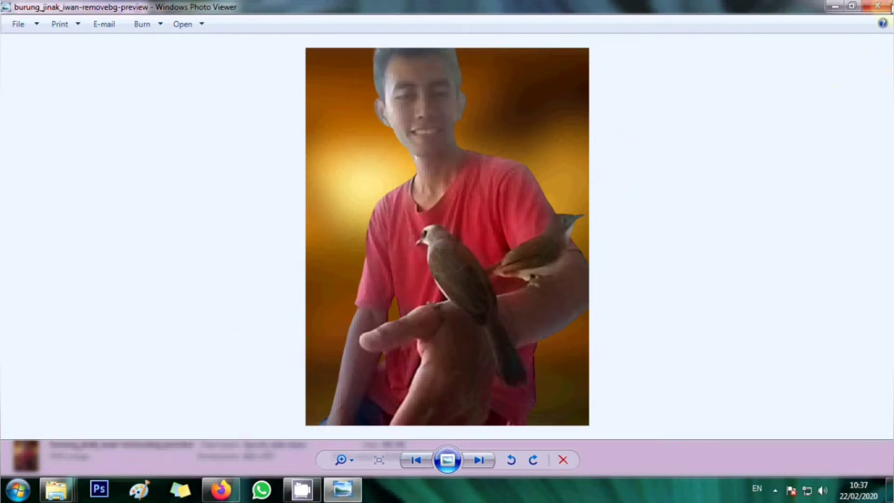
{"action": "left_click", "coordinate": [877, 6]}
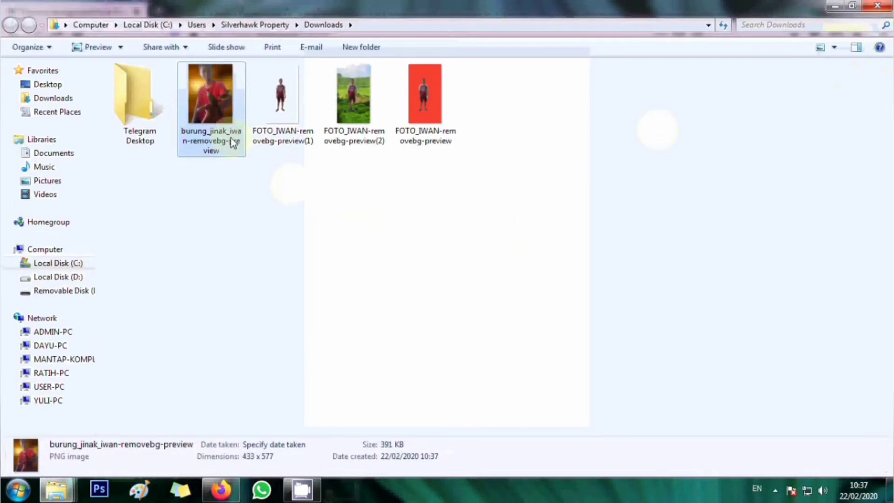
{"action": "left_click", "coordinate": [218, 488]}
{"action": "left_click", "coordinate": [533, 236]}
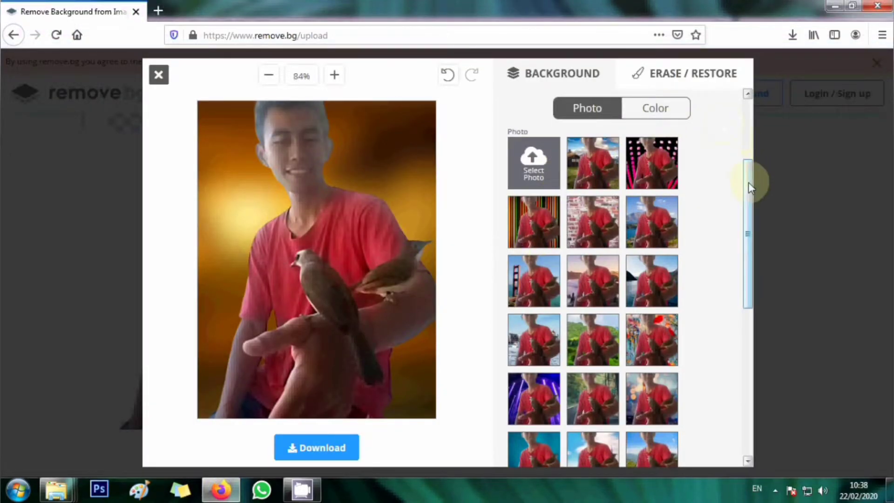
- Switch the background to the transparent colour option
{"action": "left_click_drag", "start_coordinate": [747, 183], "coordinate": [760, 100]}
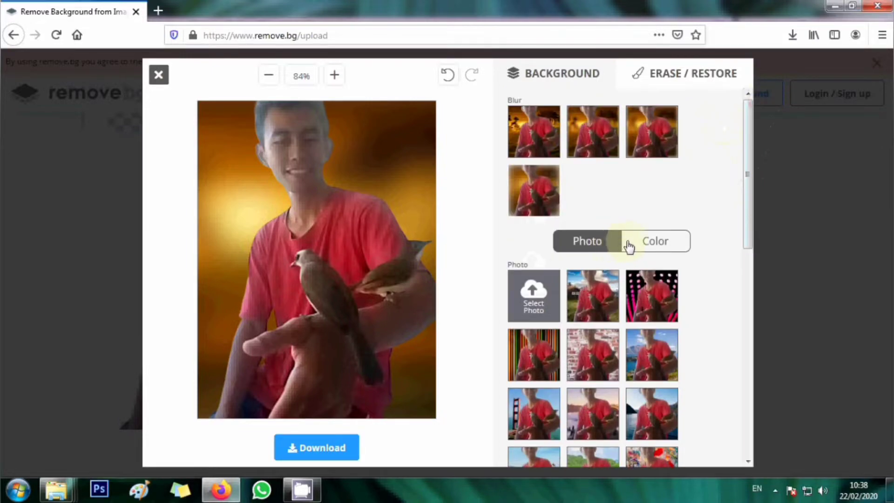
{"action": "left_click", "coordinate": [654, 242]}
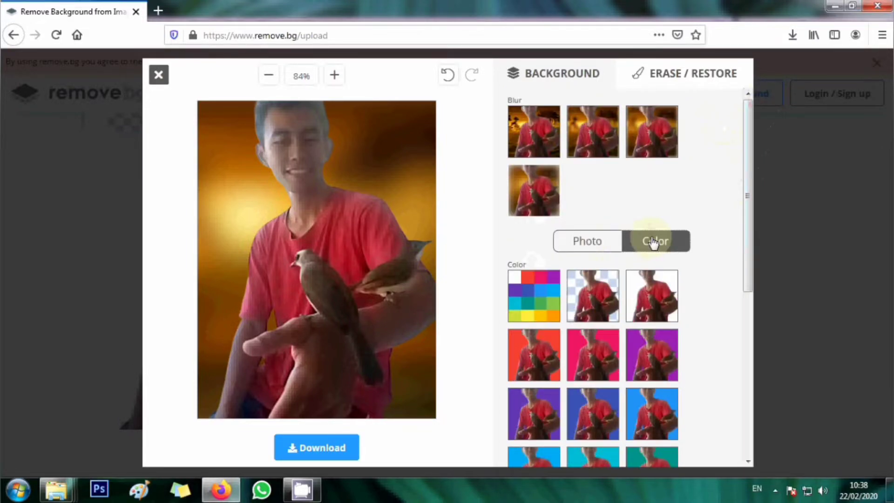
{"action": "left_click", "coordinate": [613, 309]}
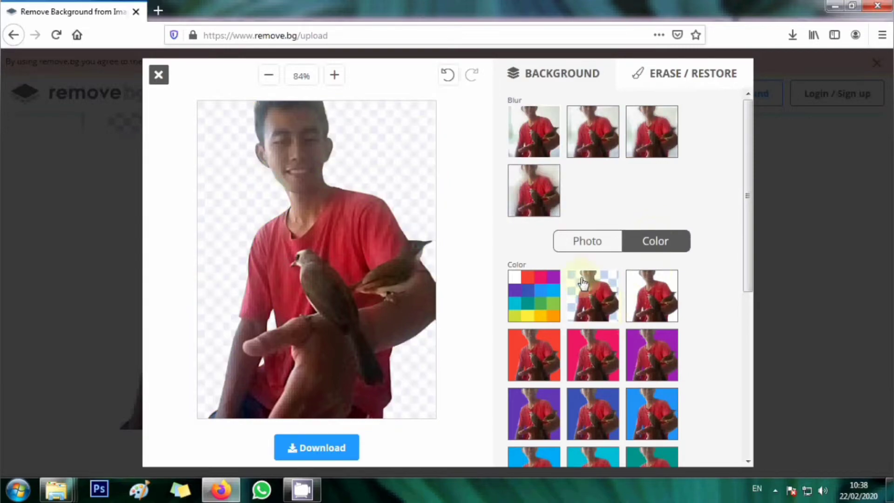
{"action": "left_click", "coordinate": [158, 422]}
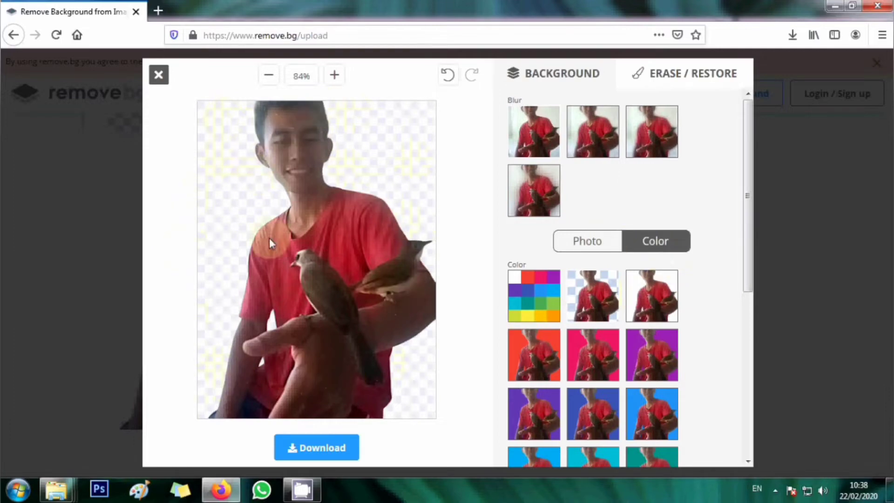
- Download the transparent version as a PNG and open its Downloads folder
{"action": "left_click", "coordinate": [311, 442]}
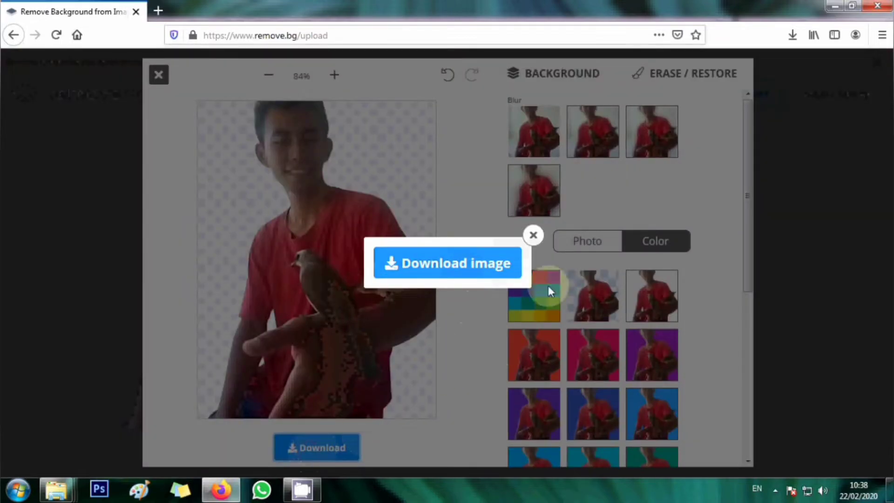
{"action": "left_click", "coordinate": [441, 274]}
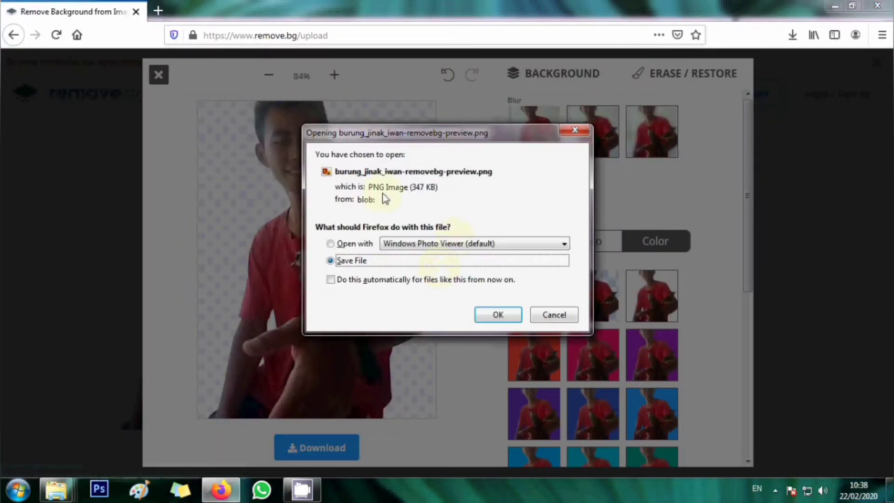
{"action": "left_click", "coordinate": [497, 315]}
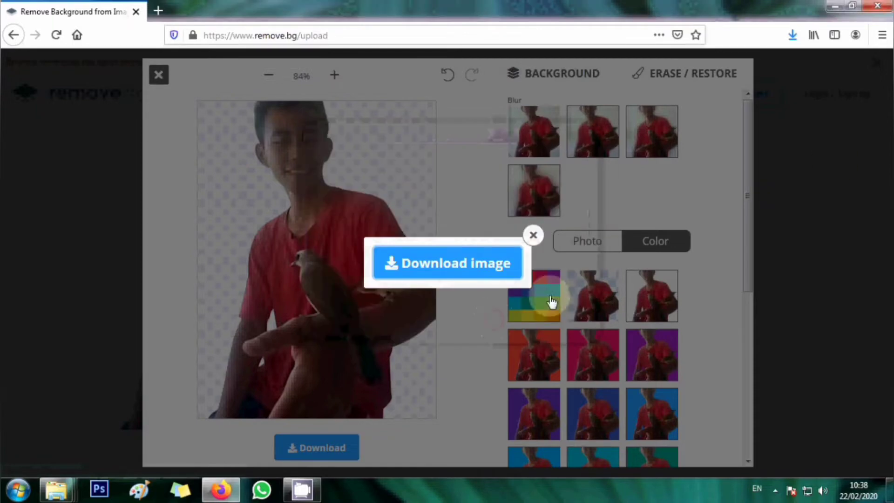
{"action": "left_click", "coordinate": [797, 38]}
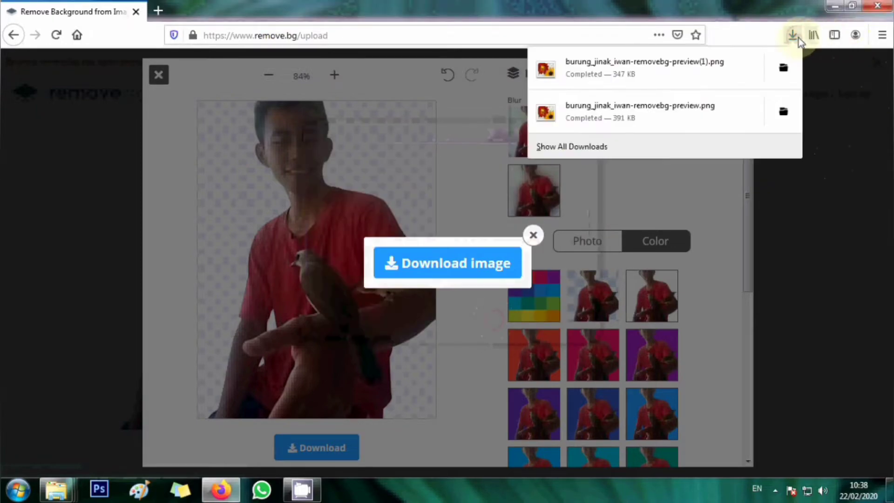
{"action": "left_click", "coordinate": [785, 70]}
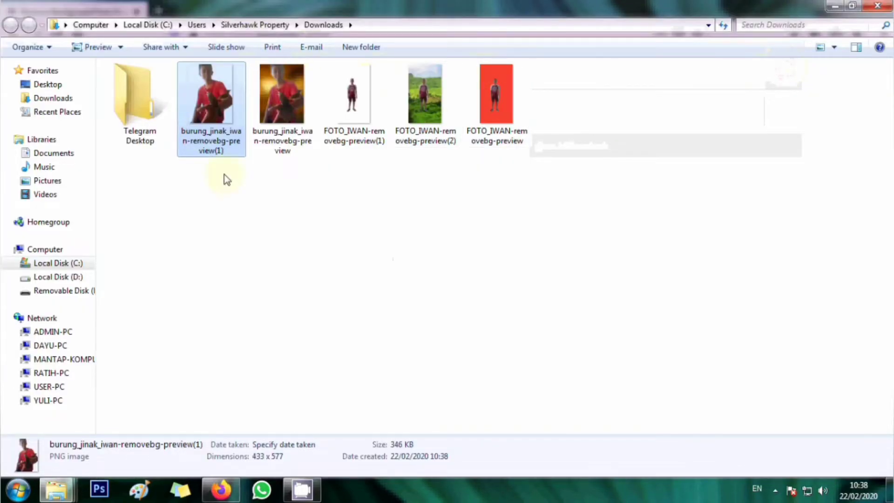
- Check burung_jinak_iwan-removebg-preview(1) in Photo Viewer, then switch back to Firefox
{"action": "double_click", "coordinate": [222, 102]}
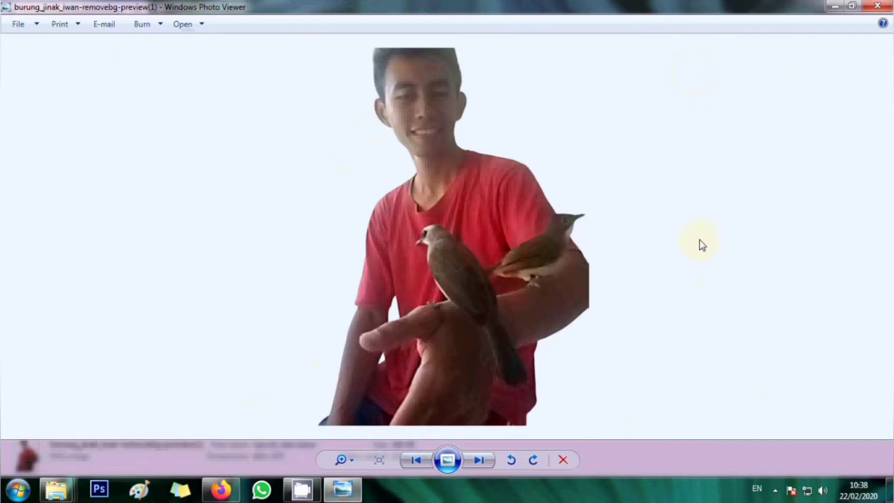
{"action": "left_click", "coordinate": [884, 7]}
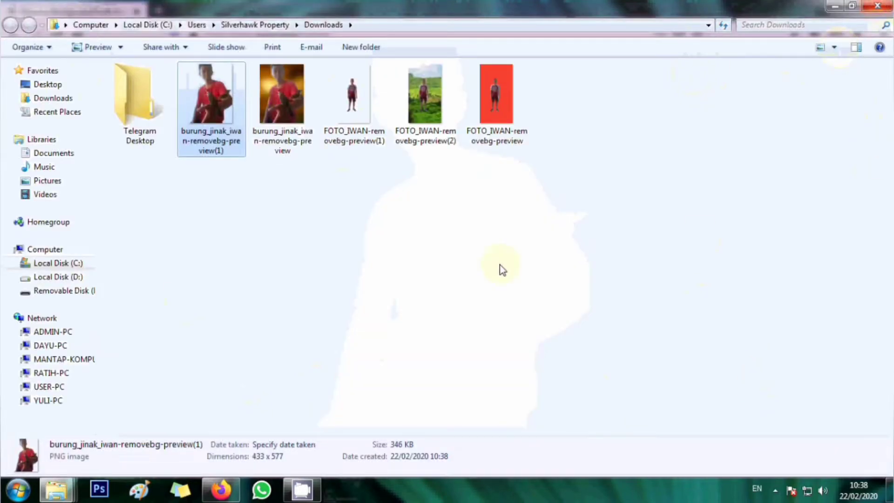
{"action": "left_click", "coordinate": [233, 493]}
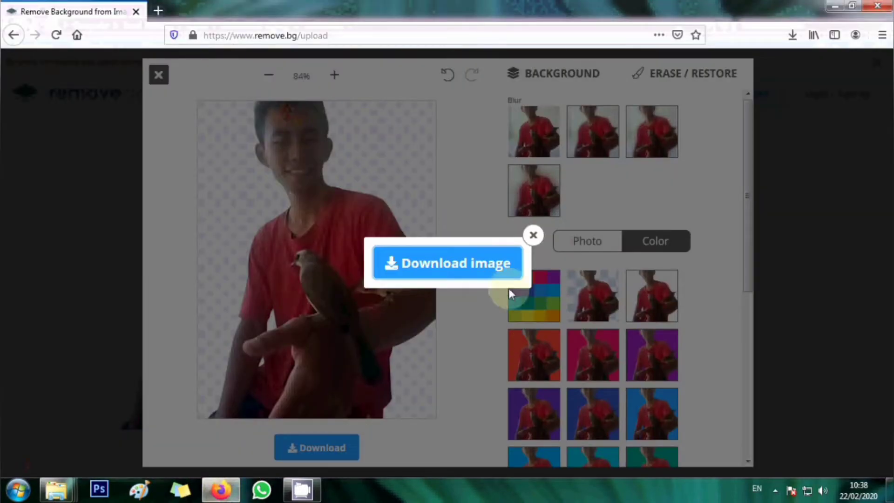
- Try purple, violet, red-orange, blue, yellow, green and black fills, ending on light blue
{"action": "left_click", "coordinate": [533, 235]}
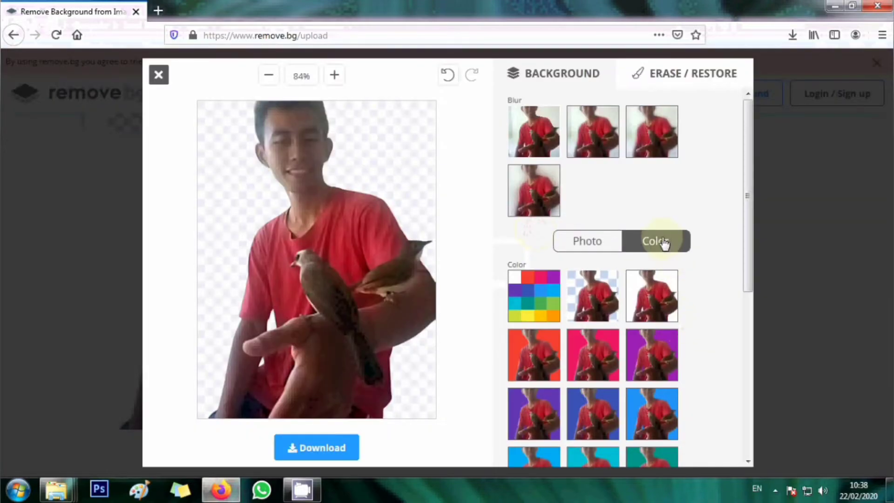
{"action": "left_click", "coordinate": [652, 356]}
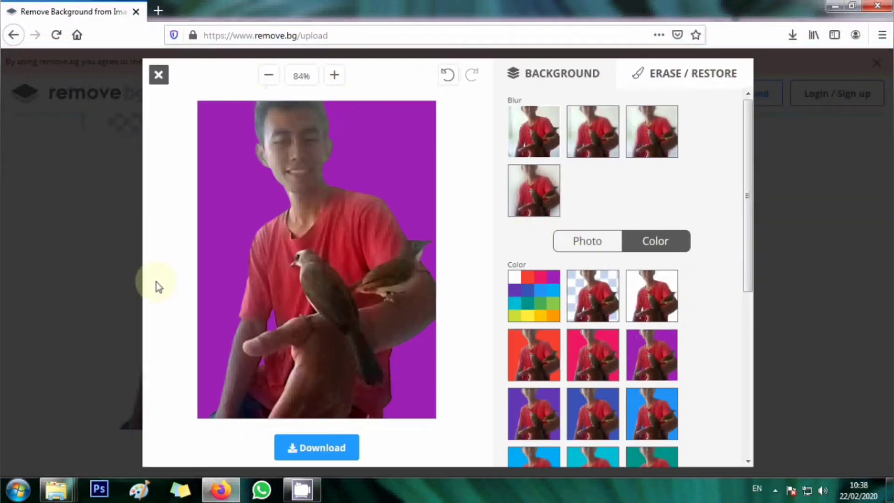
{"action": "left_click", "coordinate": [533, 413]}
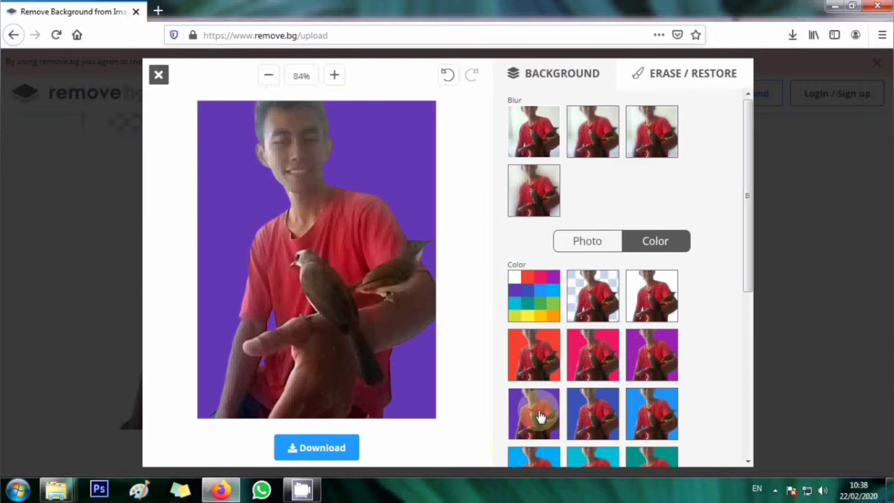
{"action": "left_click", "coordinate": [526, 360]}
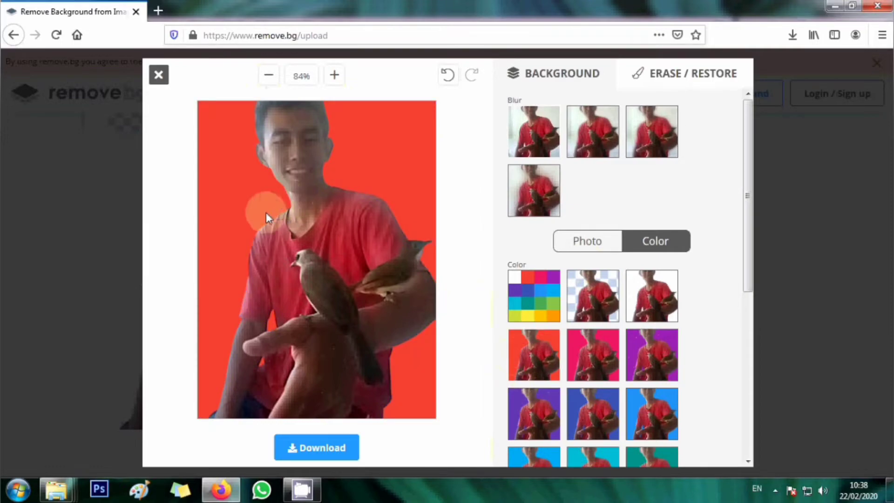
{"action": "left_click", "coordinate": [652, 411]}
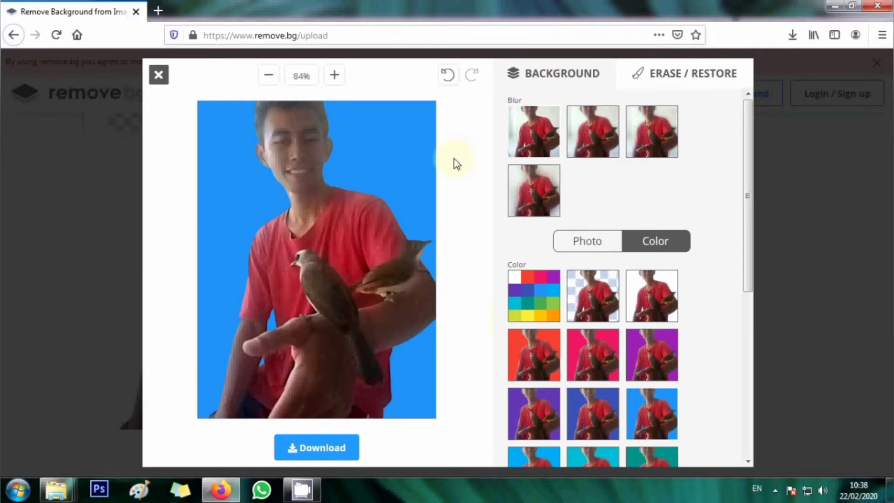
{"action": "scroll", "coordinate": [750, 459], "scroll_direction": "down", "scroll_amount": 6}
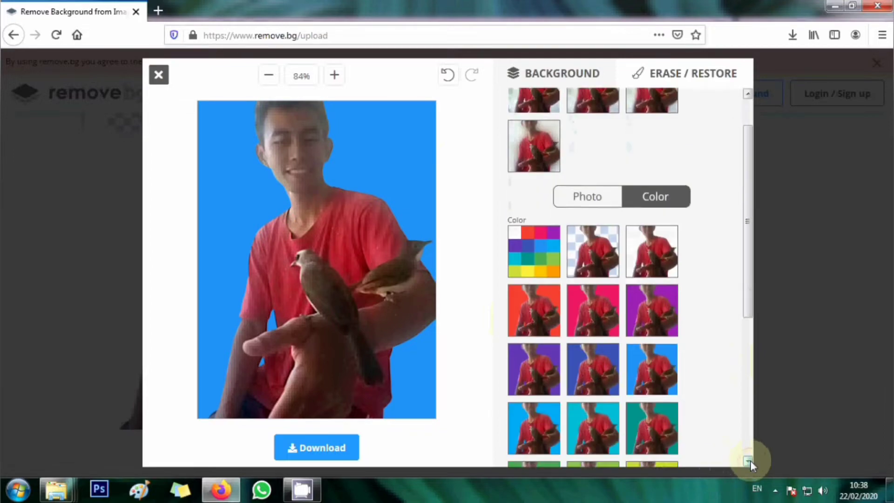
{"action": "left_click", "coordinate": [616, 321]}
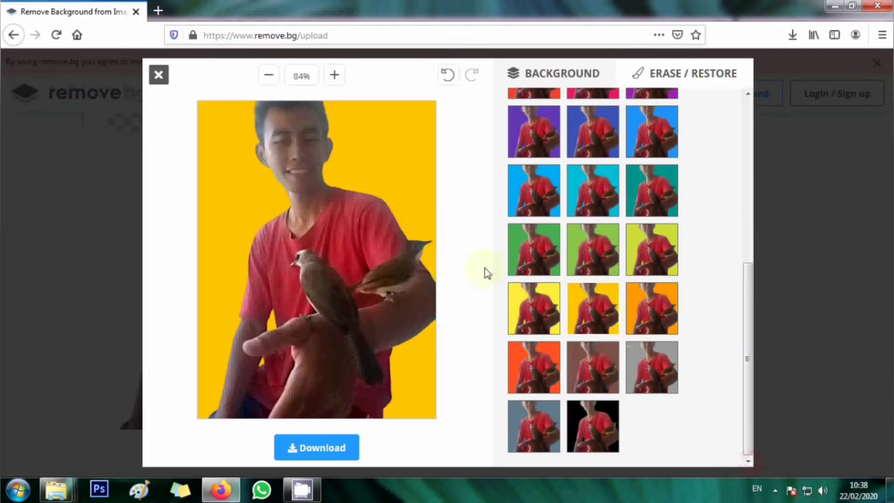
{"action": "left_click", "coordinate": [654, 246]}
{"action": "left_click", "coordinate": [528, 249]}
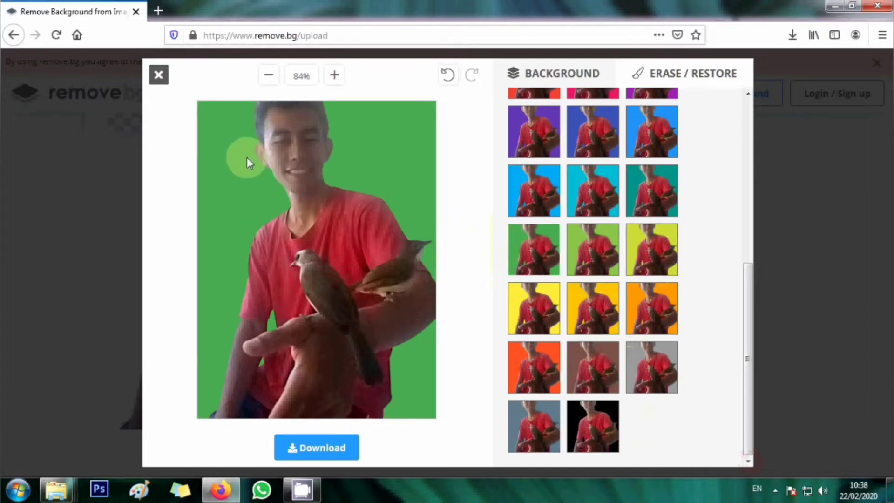
{"action": "left_click", "coordinate": [590, 426]}
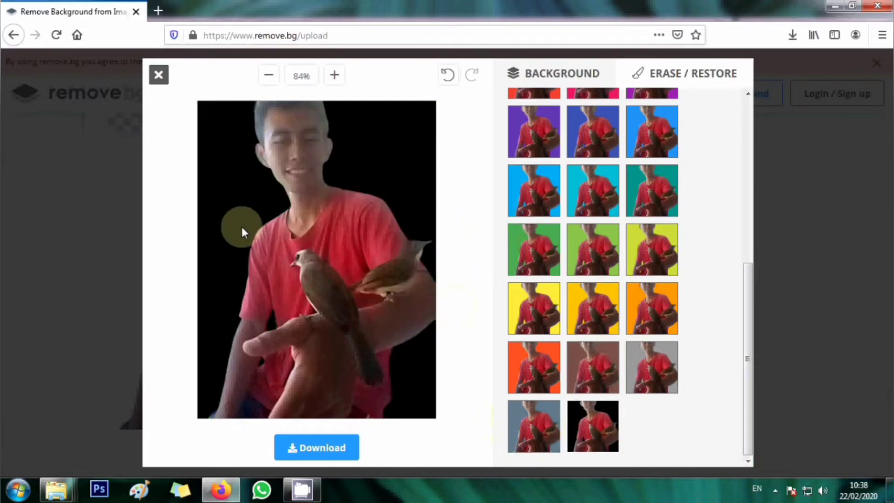
{"action": "left_click", "coordinate": [544, 198]}
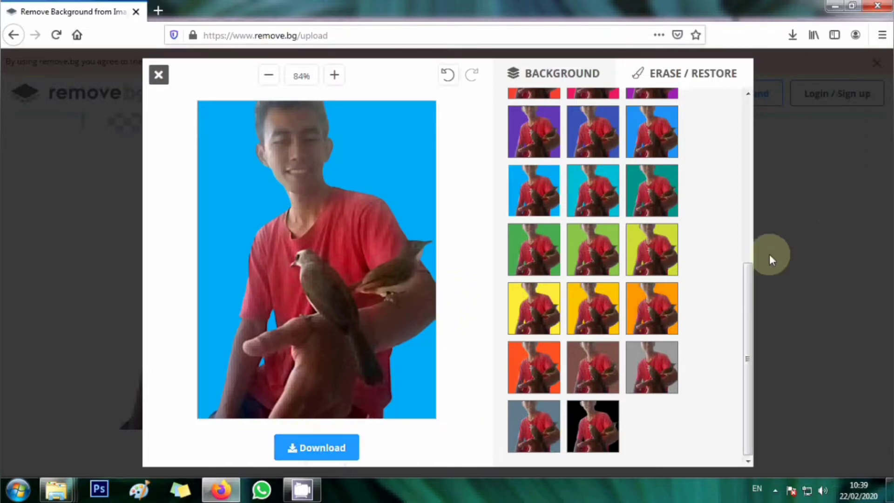
- Download the light blue version as burung_jinak_iwan-removebg-preview(2) and open its folder
{"action": "left_click_drag", "start_coordinate": [747, 323], "coordinate": [777, 141]}
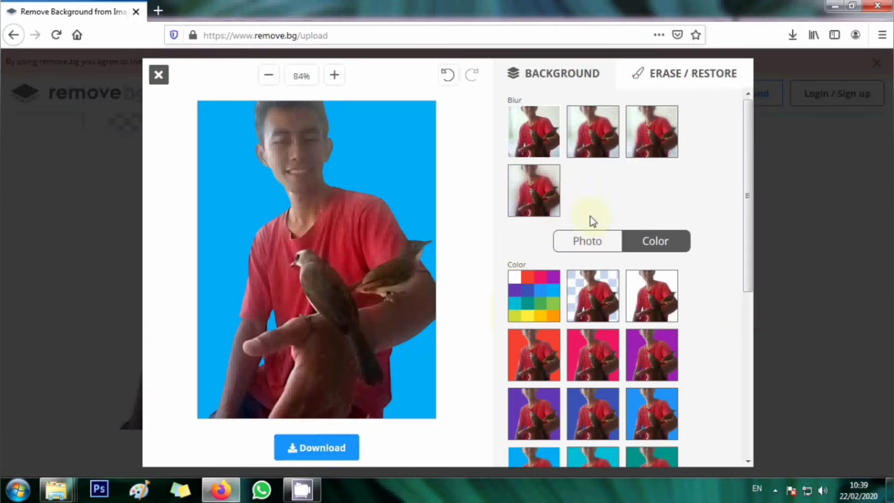
{"action": "left_click", "coordinate": [316, 454]}
{"action": "left_click", "coordinate": [467, 274]}
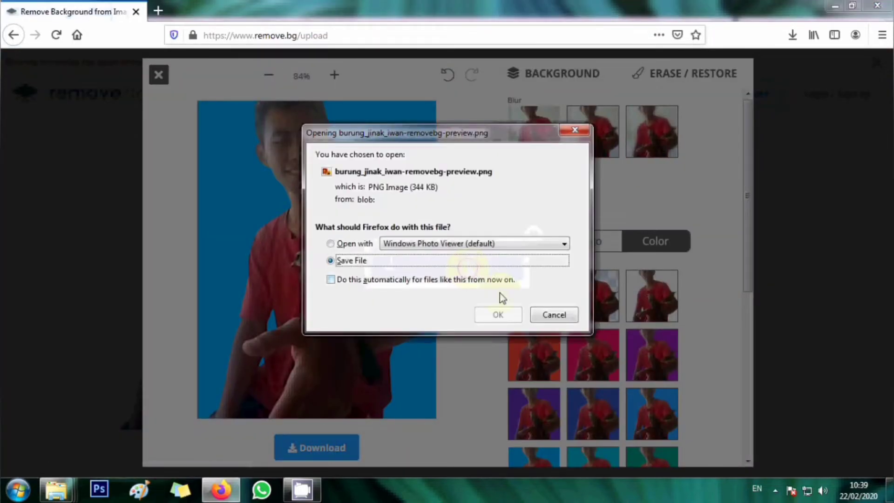
{"action": "left_click", "coordinate": [494, 314]}
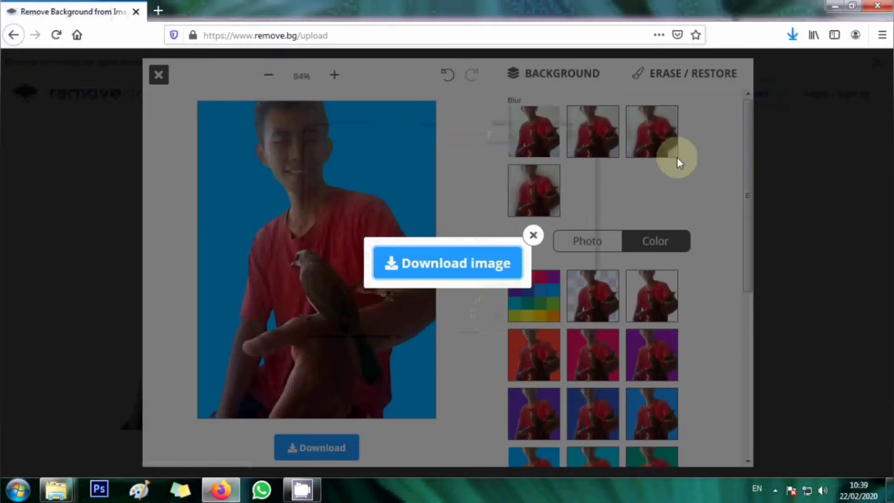
{"action": "left_click", "coordinate": [792, 34]}
{"action": "left_click", "coordinate": [784, 70]}
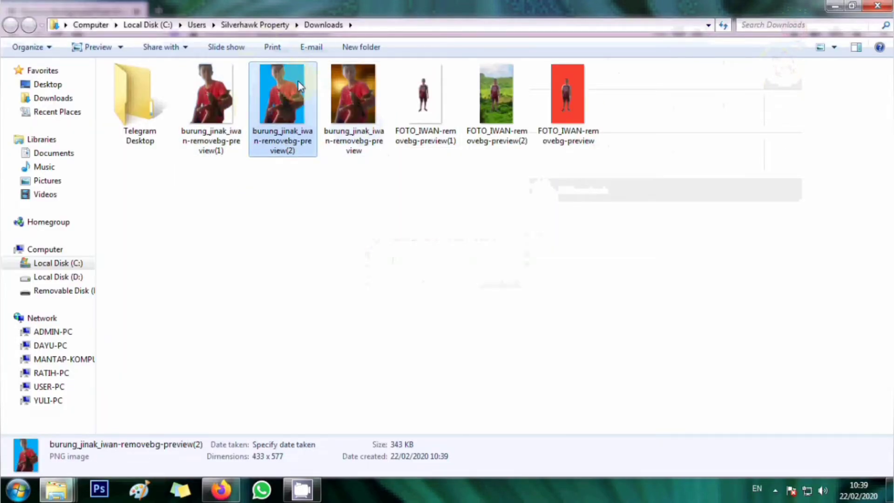
- View the light blue image in Photo Viewer, then return to the remove.bg window
{"action": "double_click", "coordinate": [279, 113]}
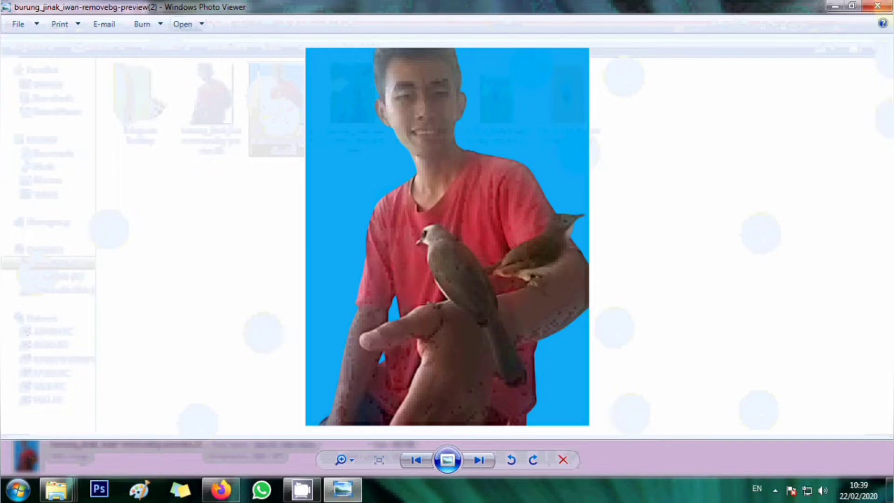
{"action": "left_click", "coordinate": [878, 7]}
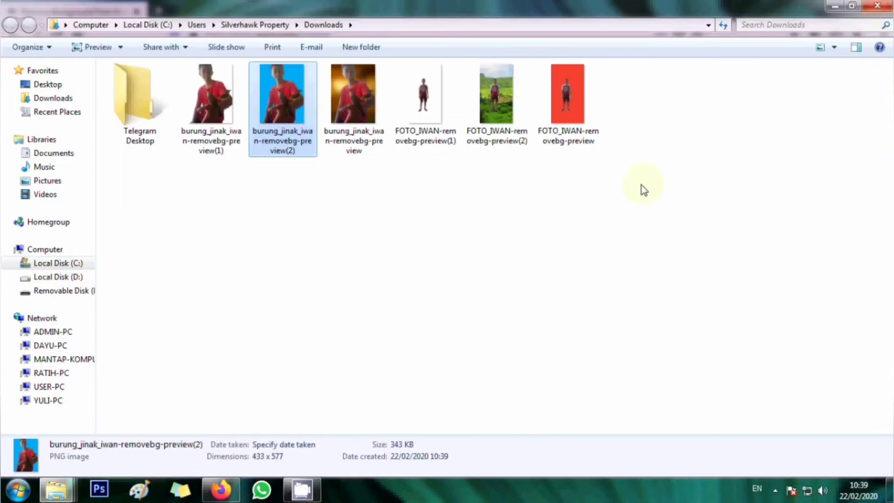
{"action": "left_click", "coordinate": [221, 488]}
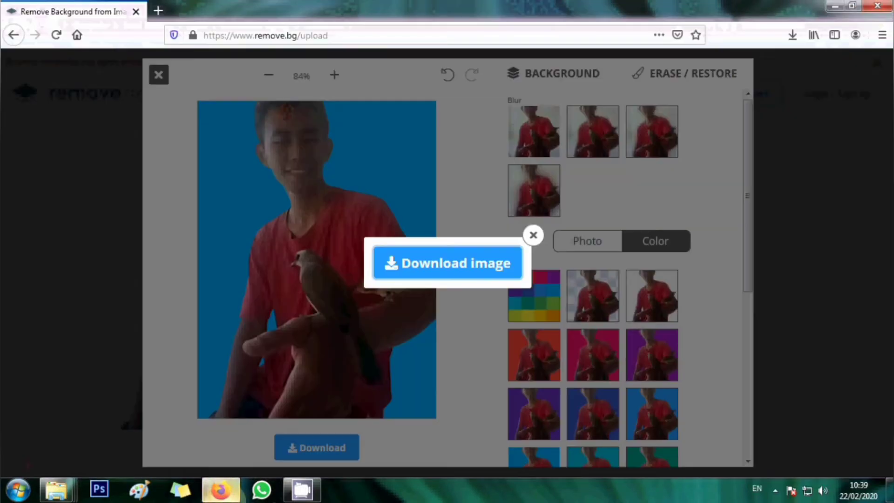
- Try several blur levels and a purple fill, ending on the fourth, strongest blur of the original background
{"action": "left_click", "coordinate": [532, 236]}
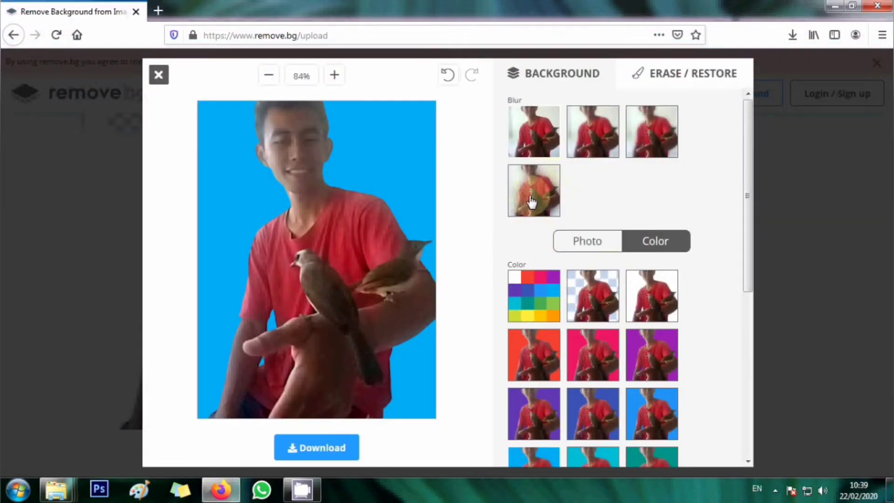
{"action": "left_click", "coordinate": [590, 144]}
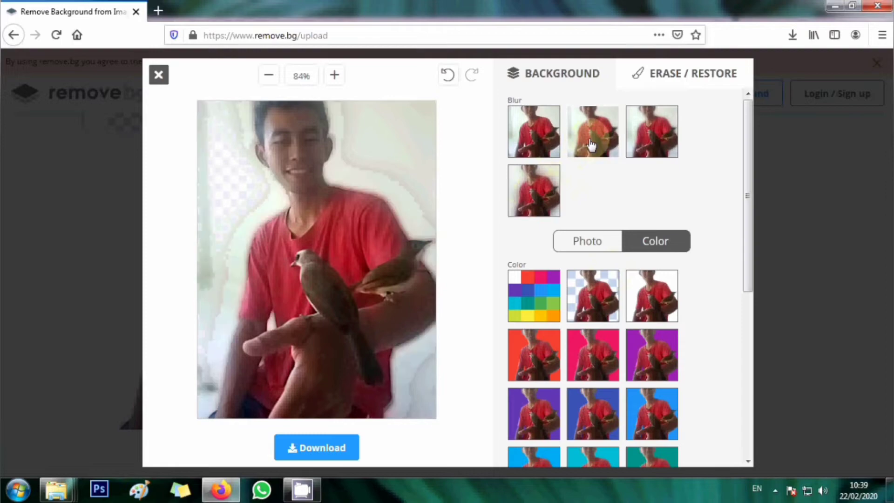
{"action": "left_click", "coordinate": [544, 141]}
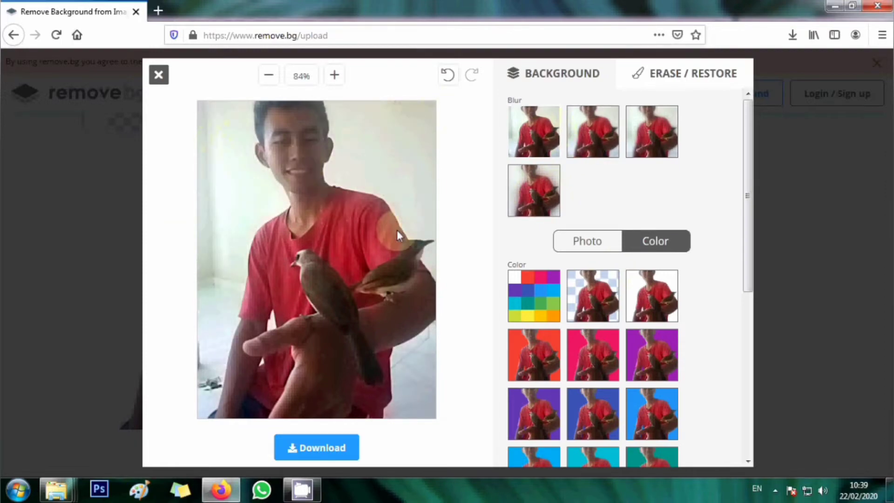
{"action": "left_click", "coordinate": [646, 366]}
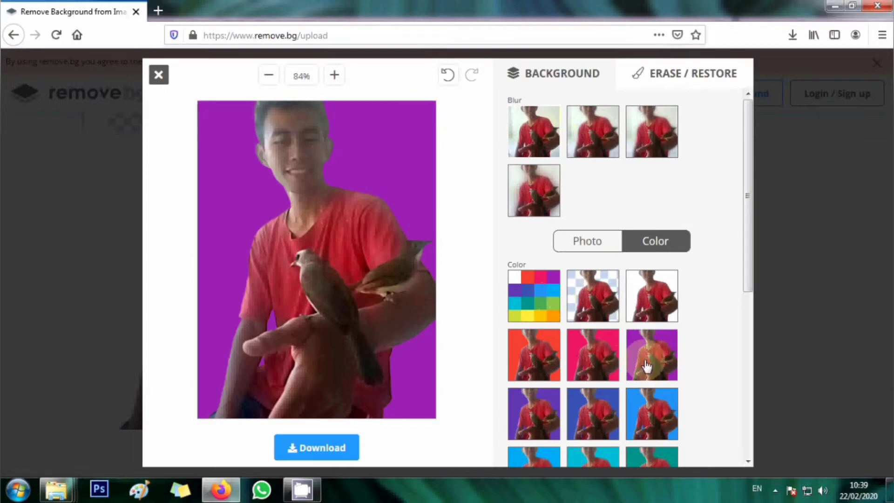
{"action": "left_click", "coordinate": [581, 138]}
{"action": "left_click", "coordinate": [642, 138]}
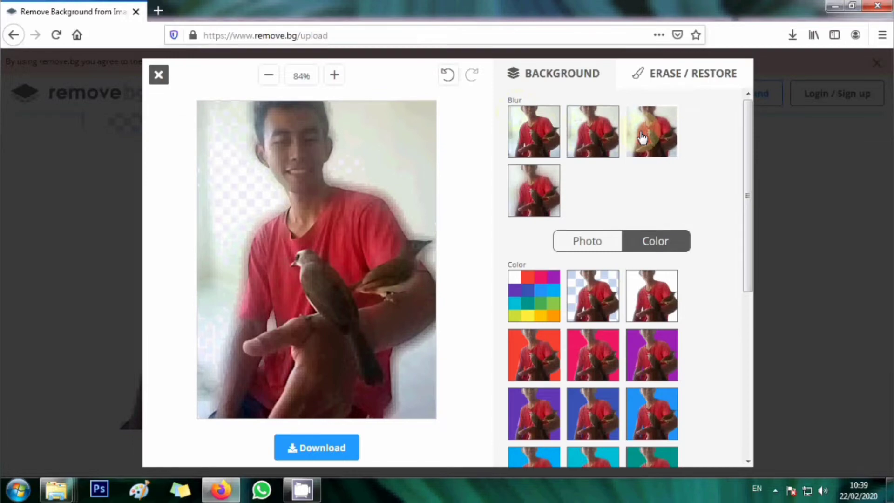
{"action": "left_click", "coordinate": [543, 196]}
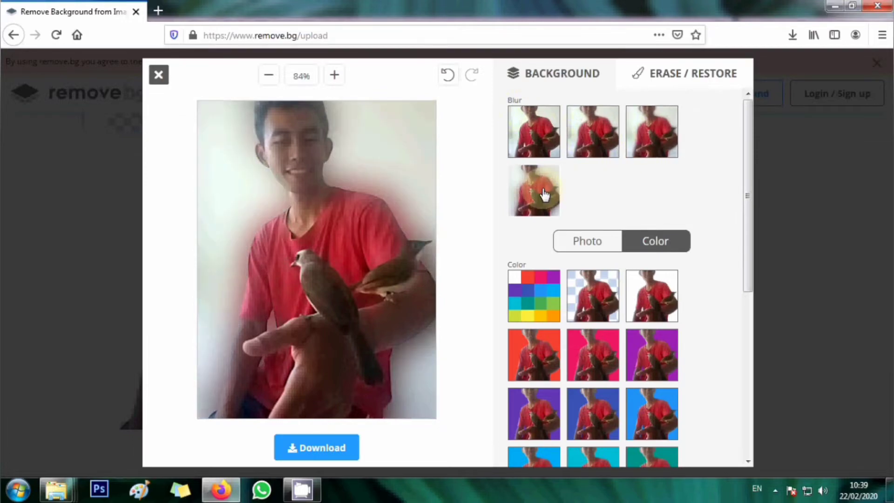
{"action": "left_click", "coordinate": [341, 252]}
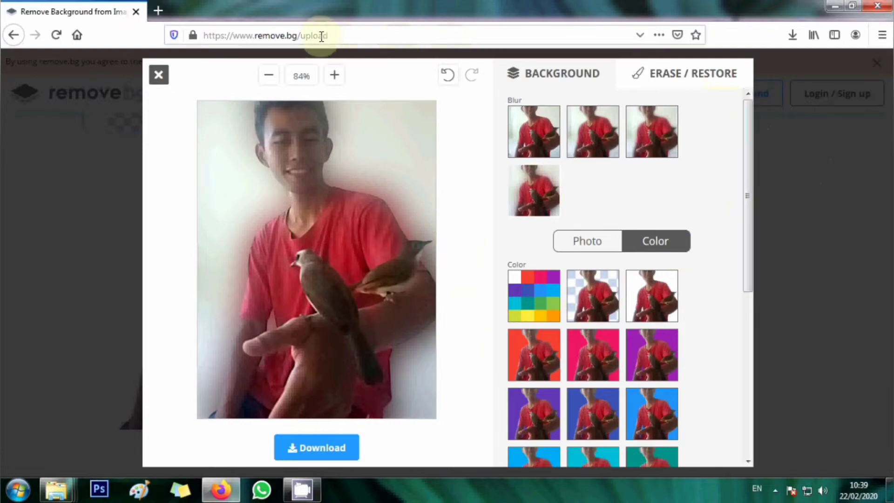
- Return to the remove.bg home page by deleting '/upload' from the address
{"action": "left_click", "coordinate": [340, 35]}
{"action": "left_click", "coordinate": [340, 35]}
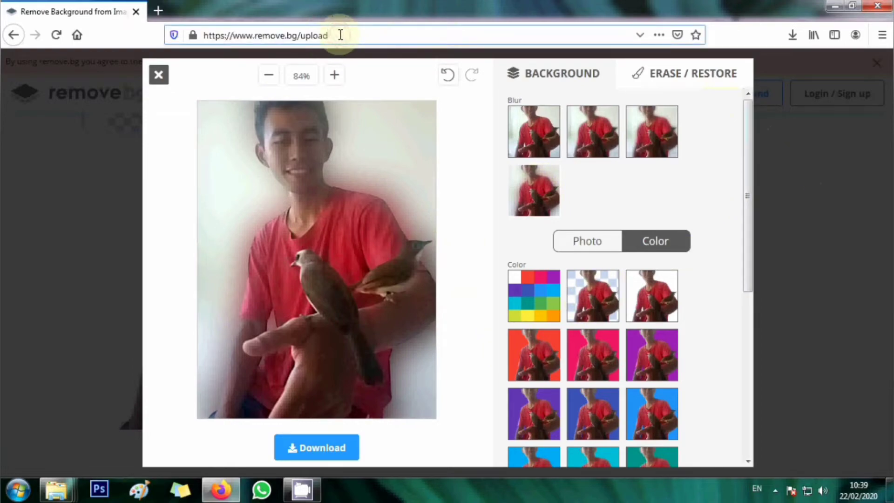
{"action": "key", "text": "BackSpace"}
{"action": "key", "text": "BackSpace"}
{"action": "key", "text": "BackSpace"}
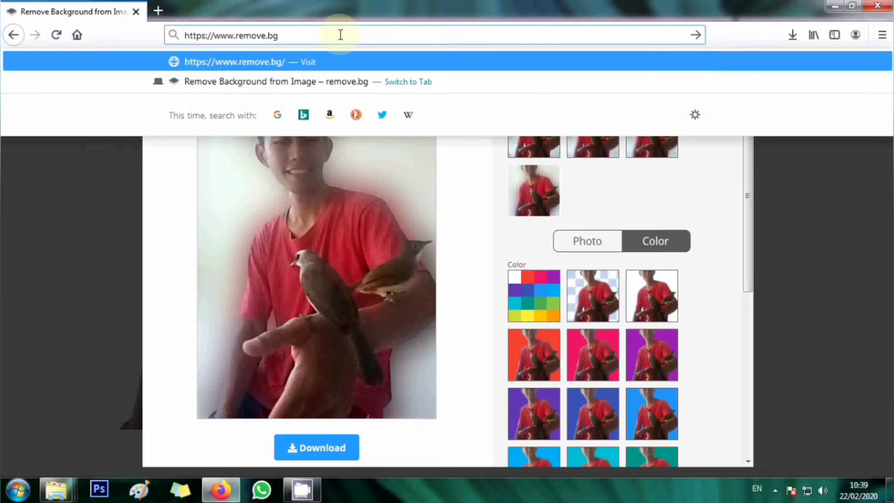
{"action": "key", "text": "Return"}
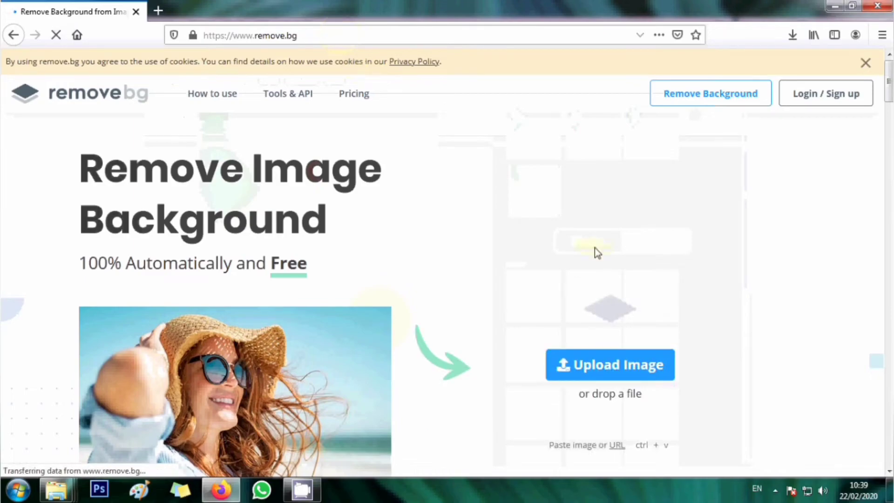
- Scroll through the 'Just Picture It!' examples on the home page
{"action": "scroll", "coordinate": [446, 280], "scroll_direction": "down", "scroll_amount": 5}
{"action": "scroll", "coordinate": [447, 279], "scroll_direction": "down", "scroll_amount": 5}
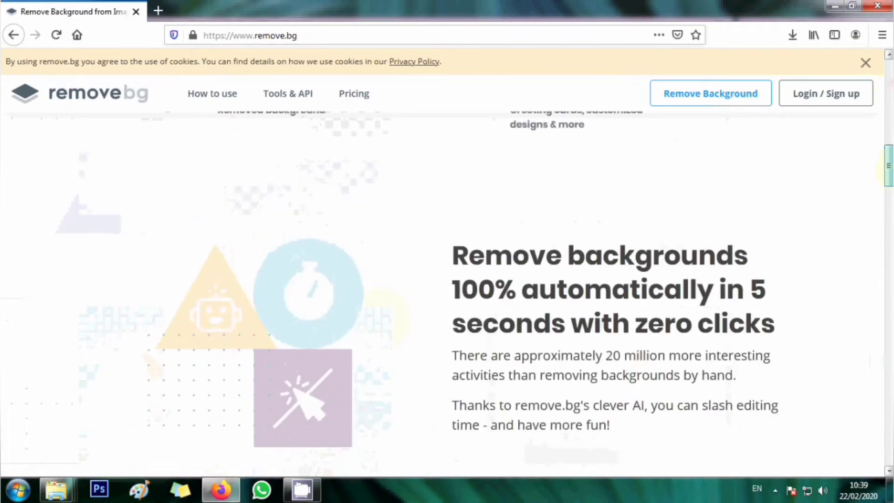
{"action": "scroll", "coordinate": [447, 280], "scroll_direction": "up", "scroll_amount": 6}
{"action": "scroll", "coordinate": [446, 279], "scroll_direction": "up", "scroll_amount": 2}
{"action": "scroll", "coordinate": [50, 425], "scroll_direction": "up", "scroll_amount": 4}
{"action": "scroll", "coordinate": [50, 425], "scroll_direction": "down", "scroll_amount": 7}
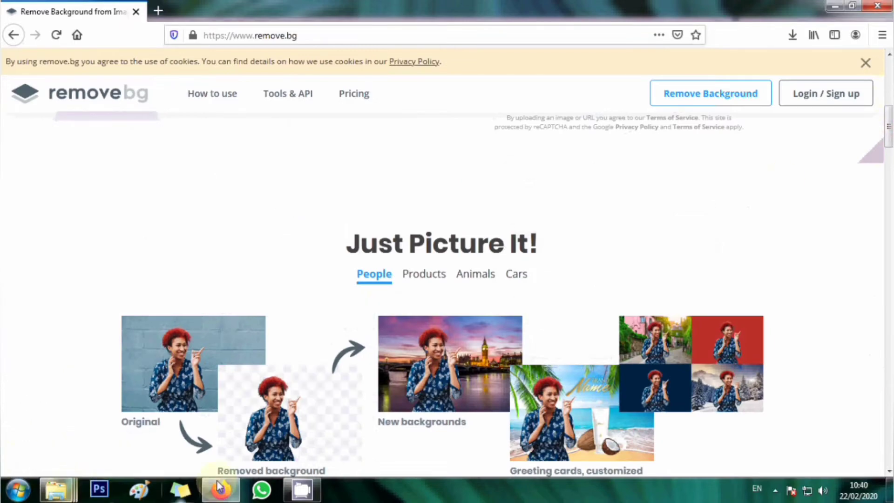
- Drag the photo_2019-09-19_11-31-09 (2) family selfie from Explorer onto the remove.bg page
{"action": "left_click", "coordinate": [833, 6]}
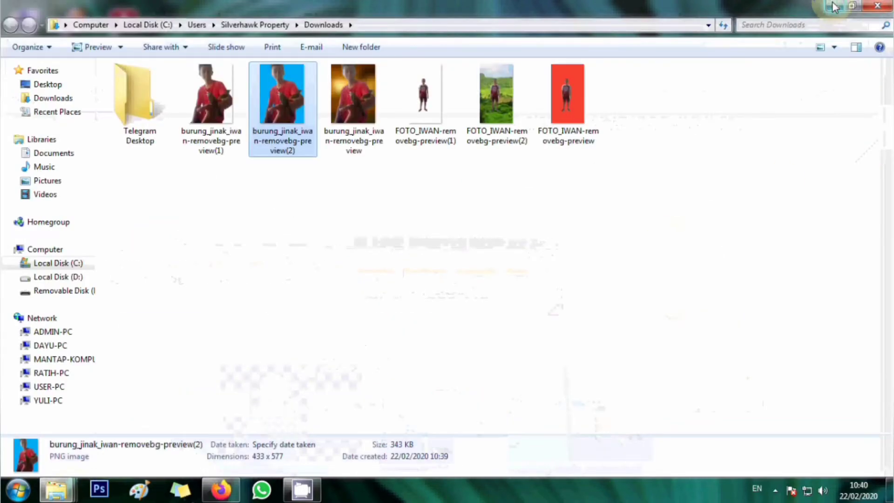
{"action": "left_click", "coordinate": [833, 6]}
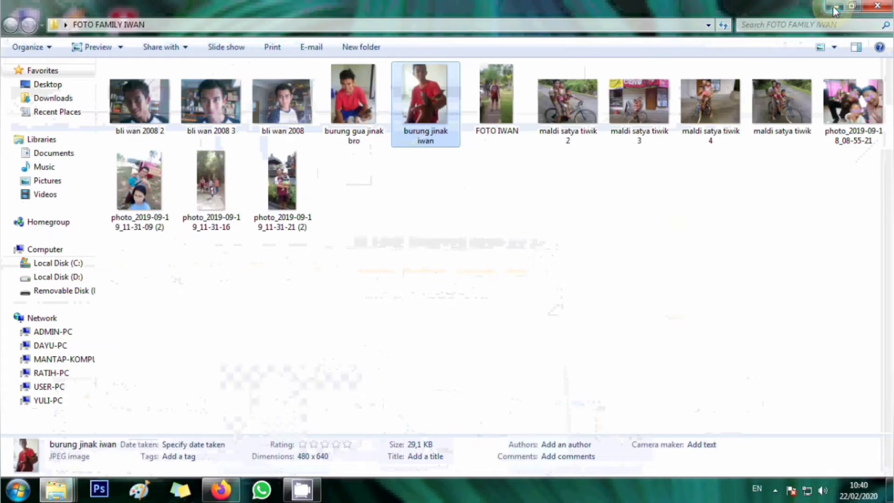
{"action": "left_click", "coordinate": [834, 6]}
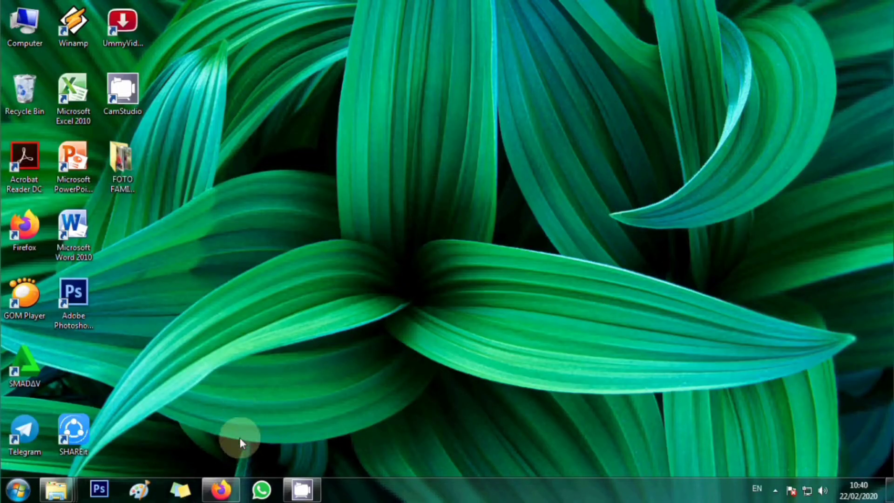
{"action": "mouse_move", "coordinate": [56, 490]}
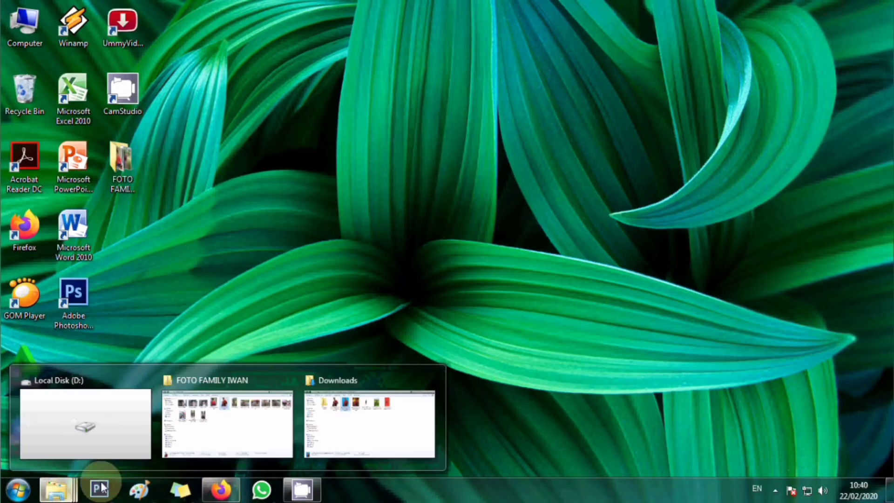
{"action": "left_click", "coordinate": [221, 424]}
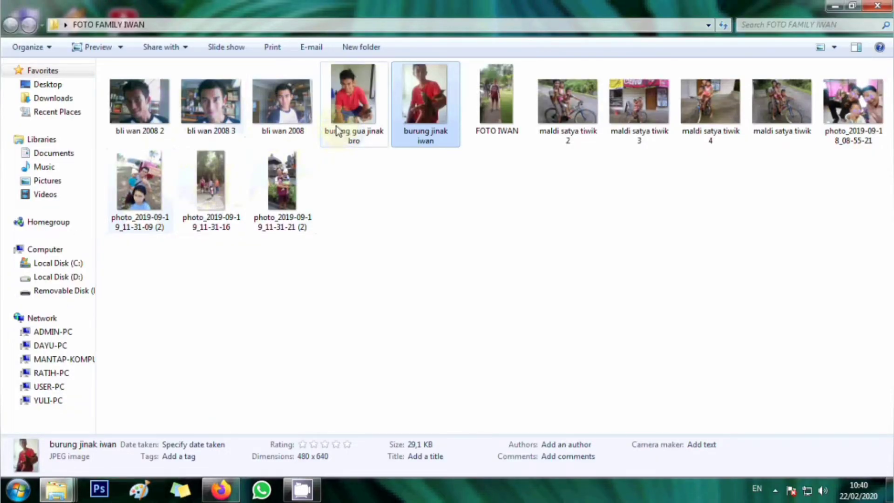
{"action": "mouse_move", "coordinate": [139, 180]}
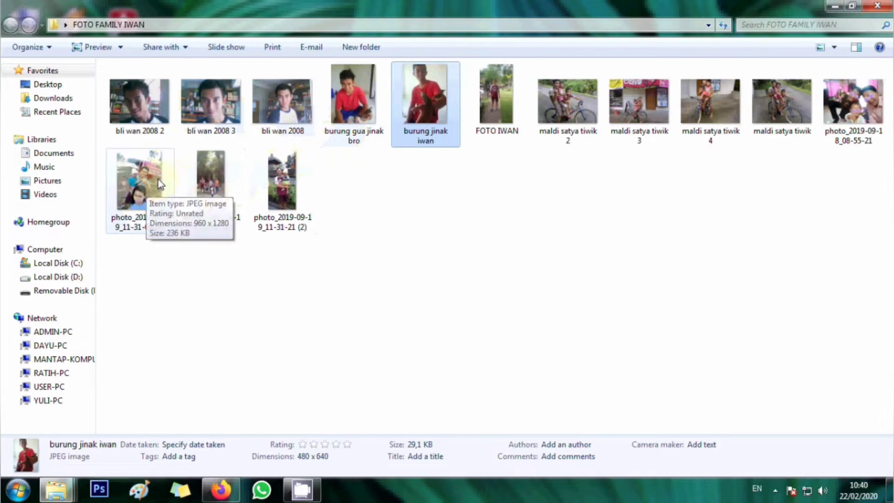
{"action": "left_click_drag", "start_coordinate": [142, 173], "coordinate": [225, 484]}
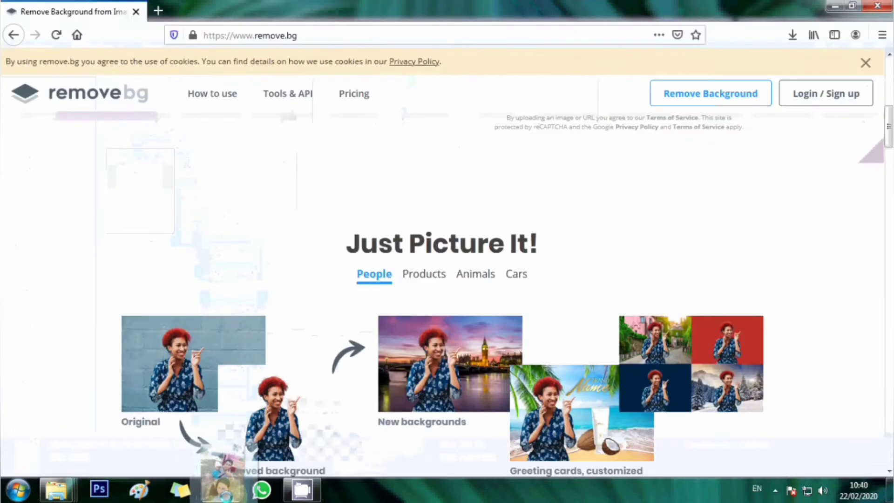
{"action": "left_click_drag", "start_coordinate": [233, 465], "coordinate": [366, 349]}
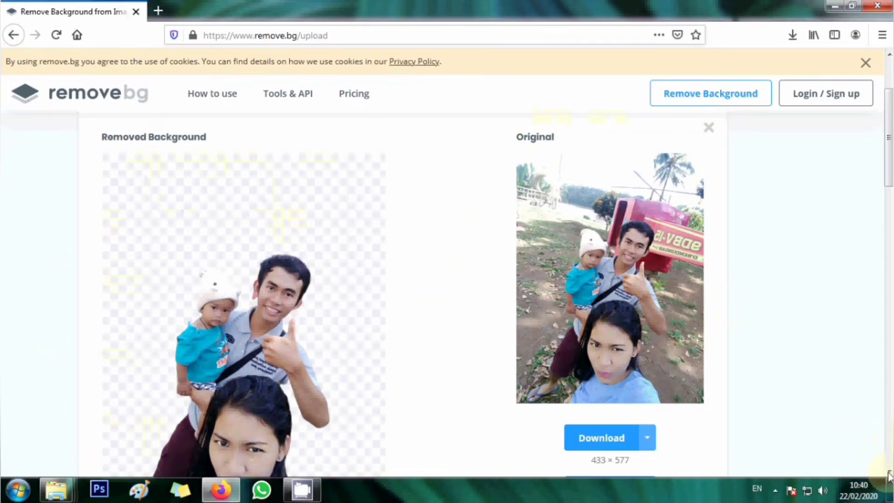
- Download the background-free family cut-out as a PNG file
{"action": "scroll", "coordinate": [533, 147], "scroll_direction": "down", "scroll_amount": 2}
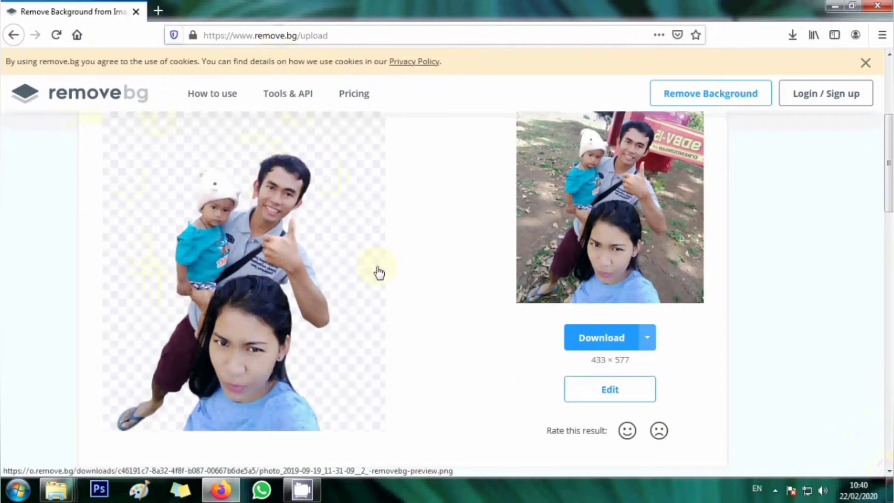
{"action": "left_click", "coordinate": [620, 344]}
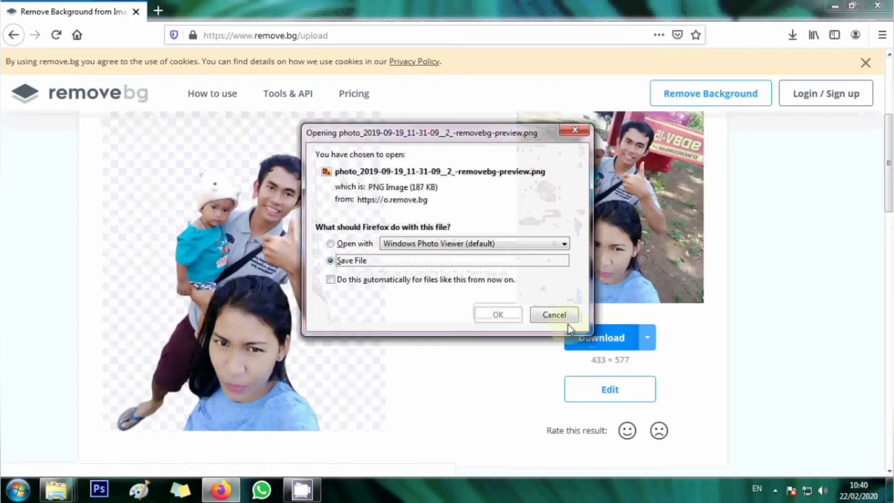
{"action": "left_click", "coordinate": [505, 317]}
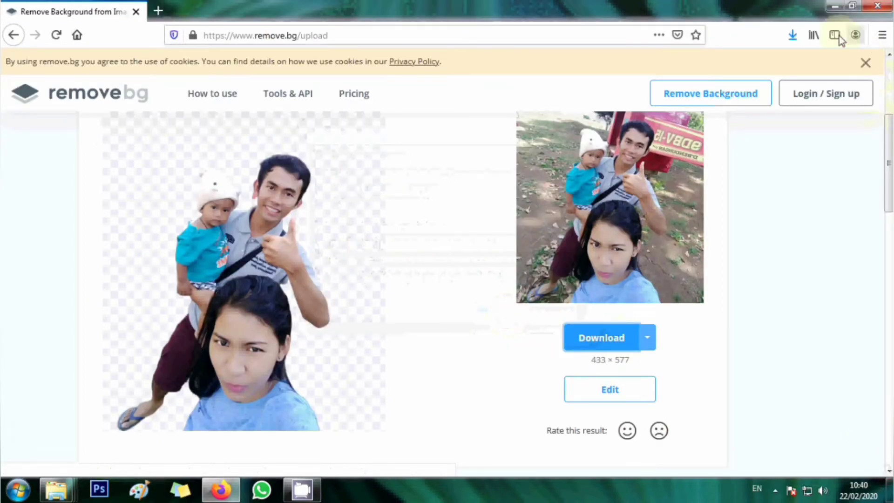
- View the saved 187 KB PNG from Downloads, then close Photo Viewer and the folder
{"action": "left_click", "coordinate": [793, 36]}
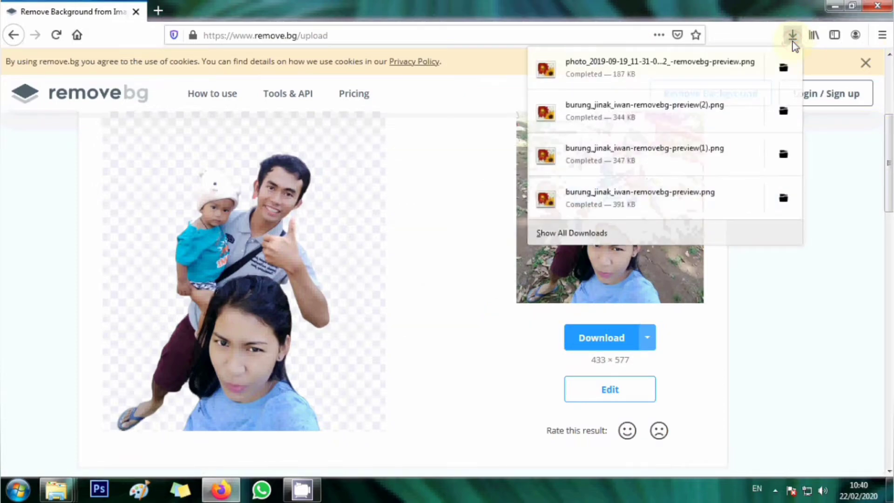
{"action": "left_click", "coordinate": [784, 72]}
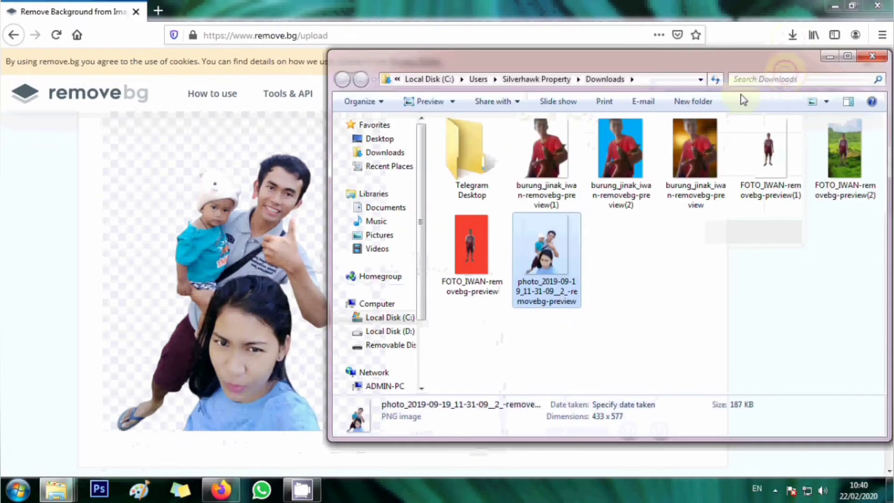
{"action": "double_click", "coordinate": [544, 249]}
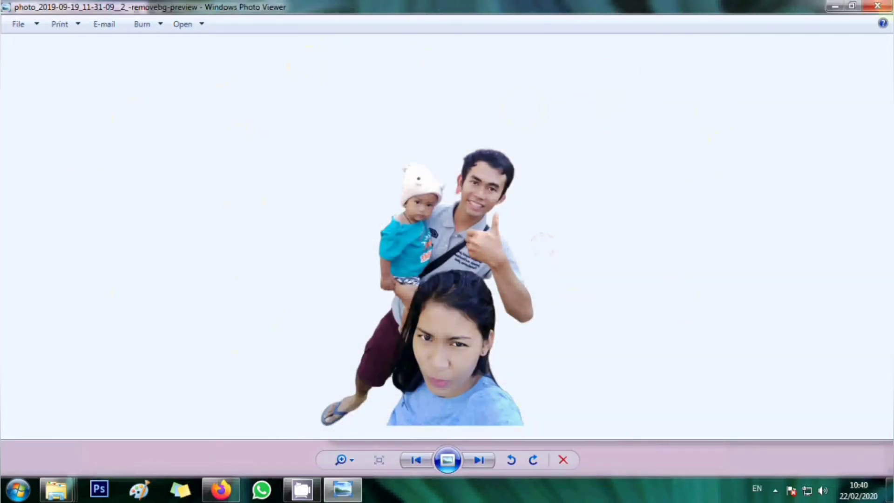
{"action": "left_click", "coordinate": [887, 6]}
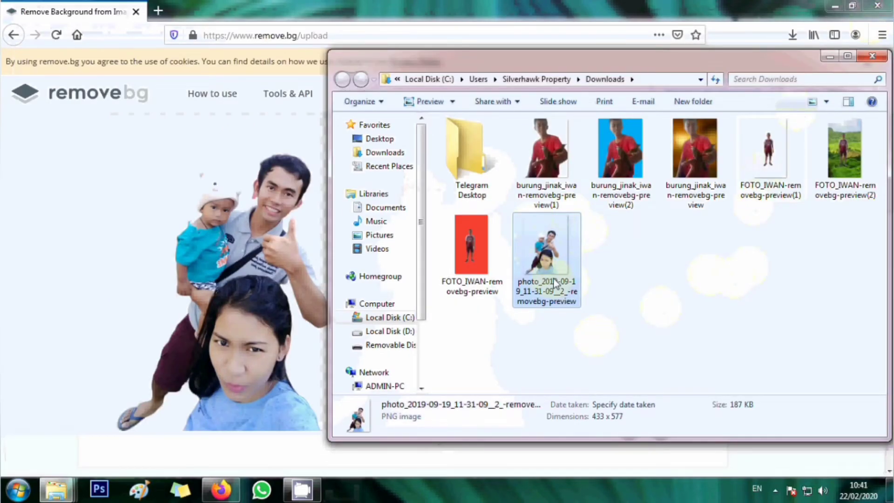
{"action": "left_click", "coordinate": [882, 59]}
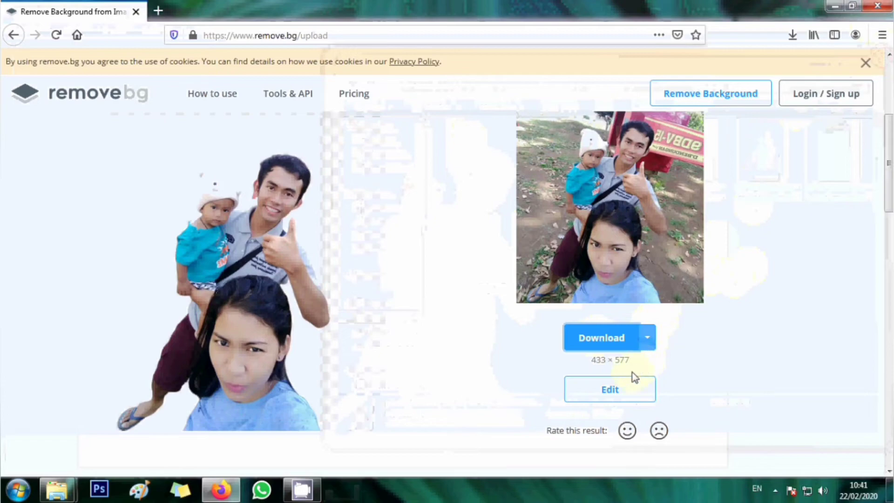
- In the background editor, try the Blur presets from none to the heaviest blur
{"action": "left_click", "coordinate": [625, 387]}
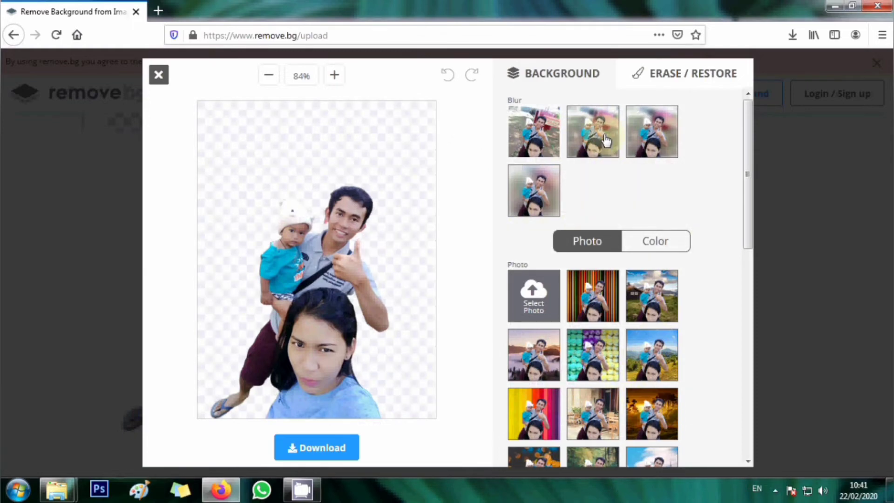
{"action": "left_click", "coordinate": [606, 139]}
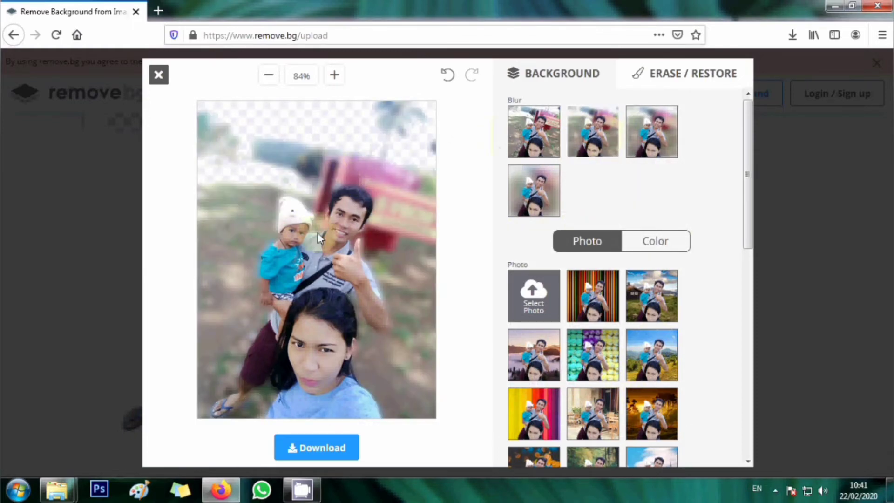
{"action": "left_click", "coordinate": [531, 135]}
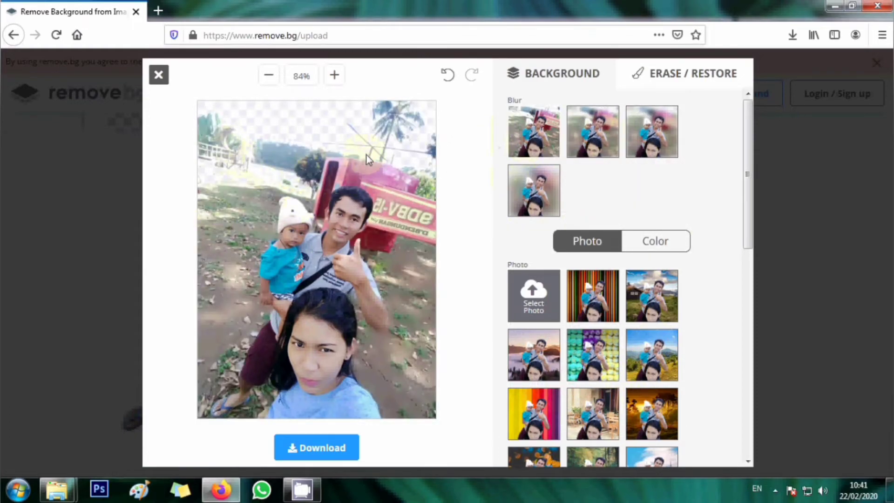
{"action": "left_click", "coordinate": [595, 142]}
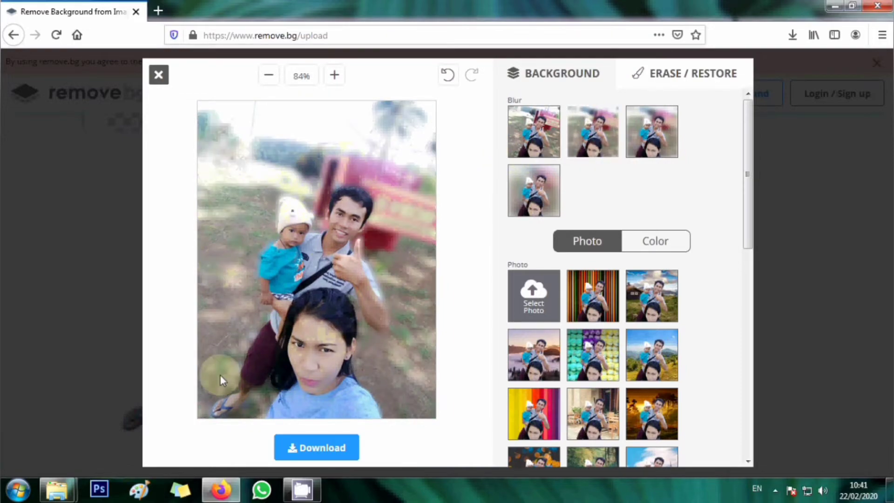
{"action": "left_click", "coordinate": [650, 137]}
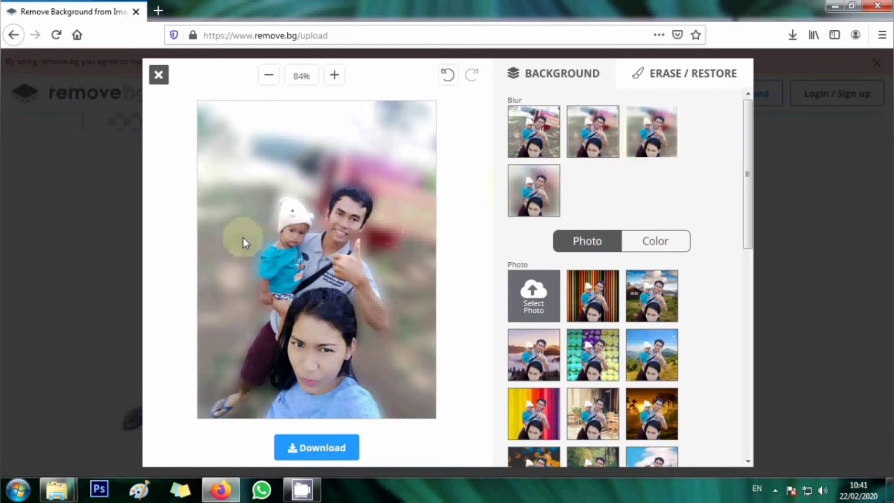
{"action": "left_click", "coordinate": [533, 198]}
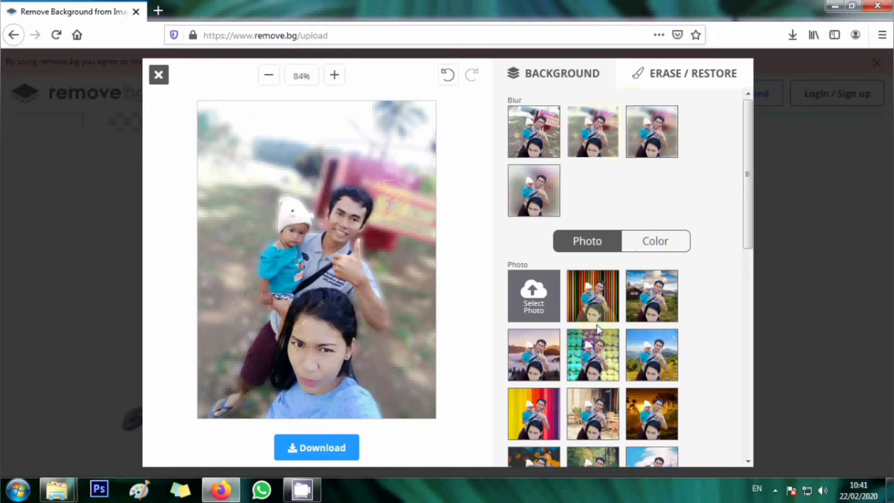
- Preview the bokeh lights, green garden and sharp harbour city photo backdrops
{"action": "left_click_drag", "start_coordinate": [747, 198], "coordinate": [772, 319]}
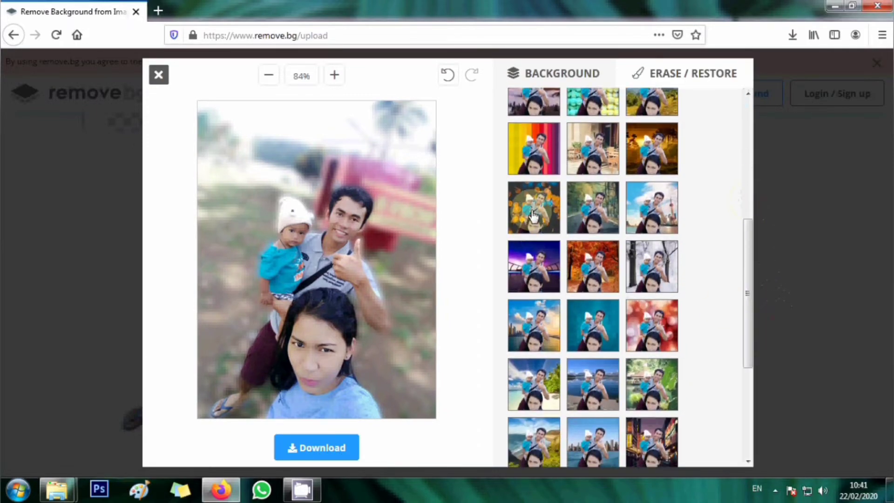
{"action": "left_click", "coordinate": [534, 214]}
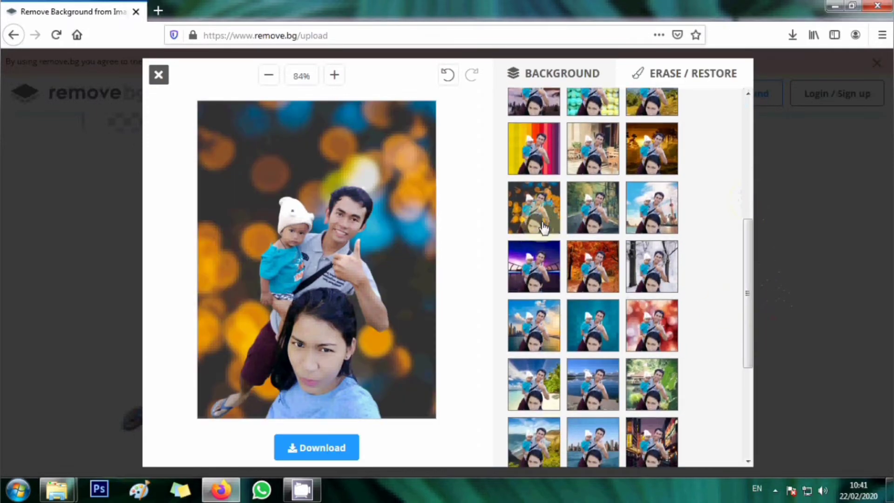
{"action": "left_click", "coordinate": [656, 384]}
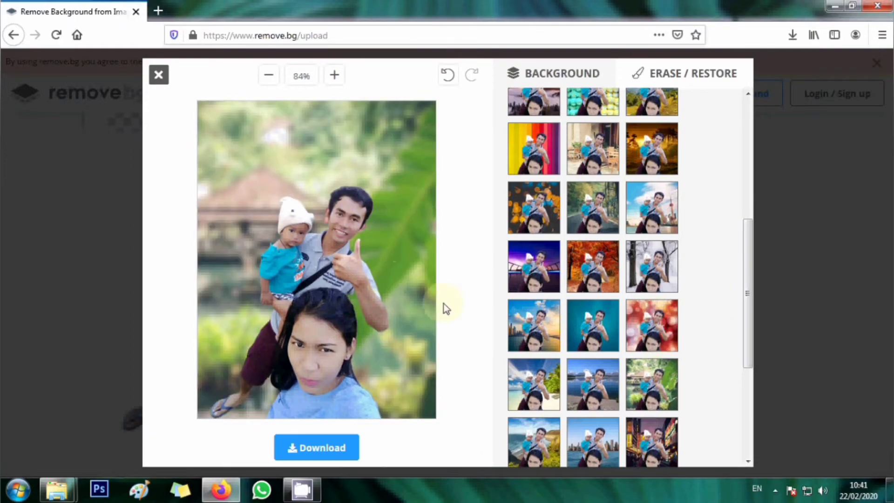
{"action": "left_click", "coordinate": [743, 449]}
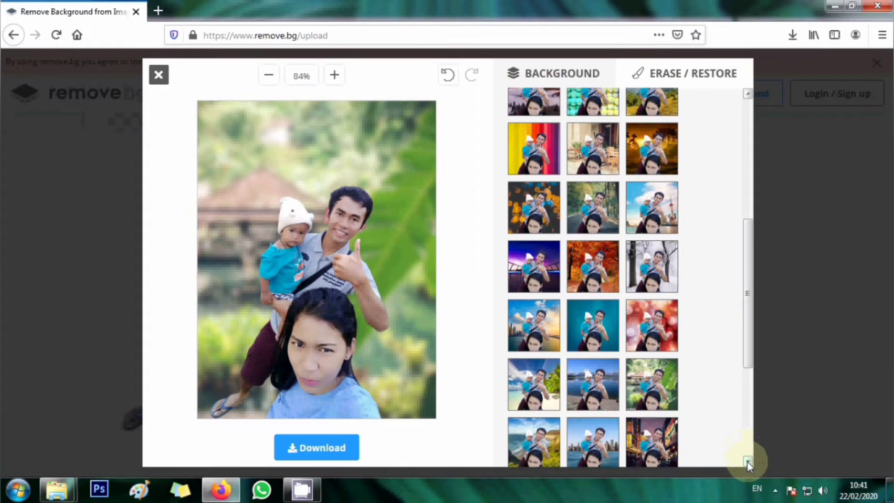
{"action": "left_click", "coordinate": [747, 462]}
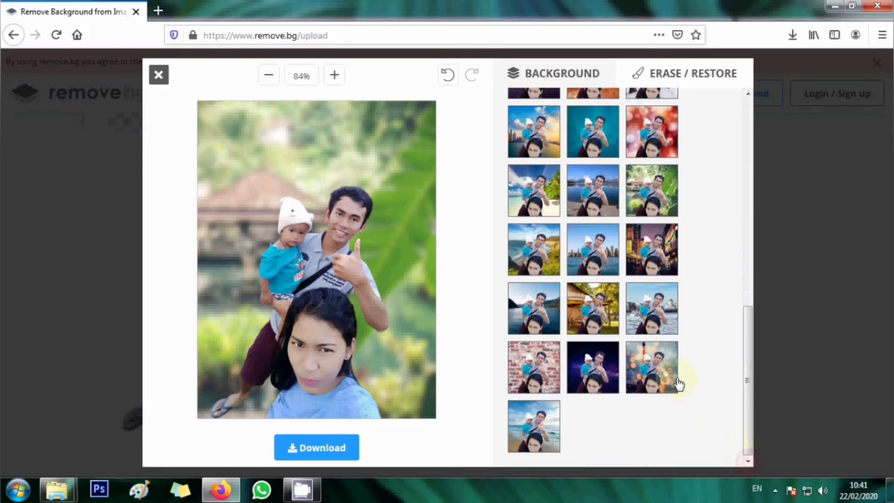
{"action": "left_click", "coordinate": [656, 321]}
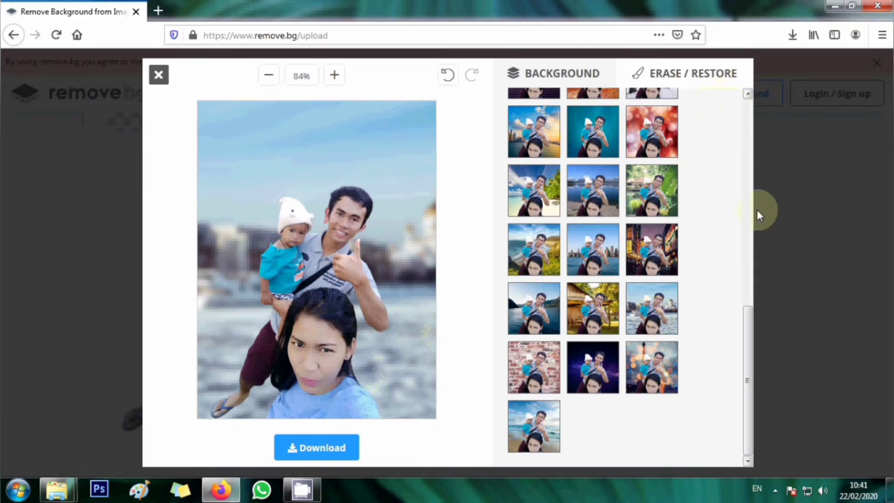
{"action": "left_click_drag", "start_coordinate": [747, 320], "coordinate": [774, 122]}
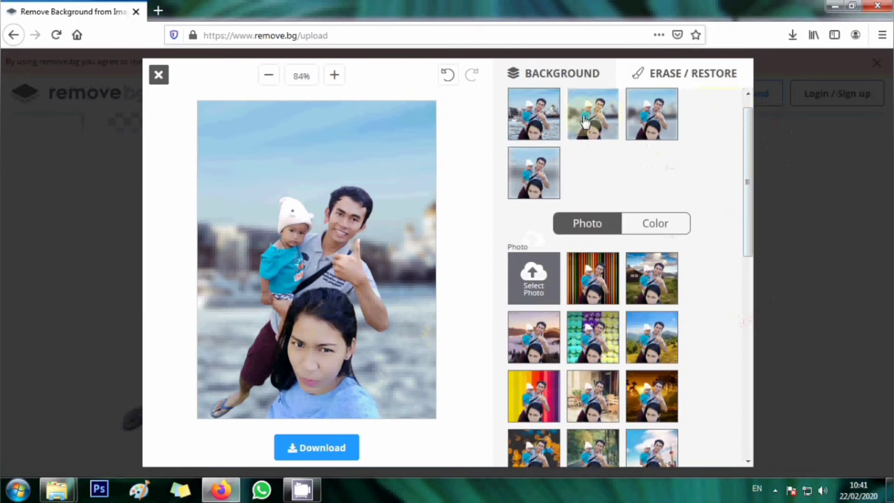
{"action": "left_click", "coordinate": [529, 116]}
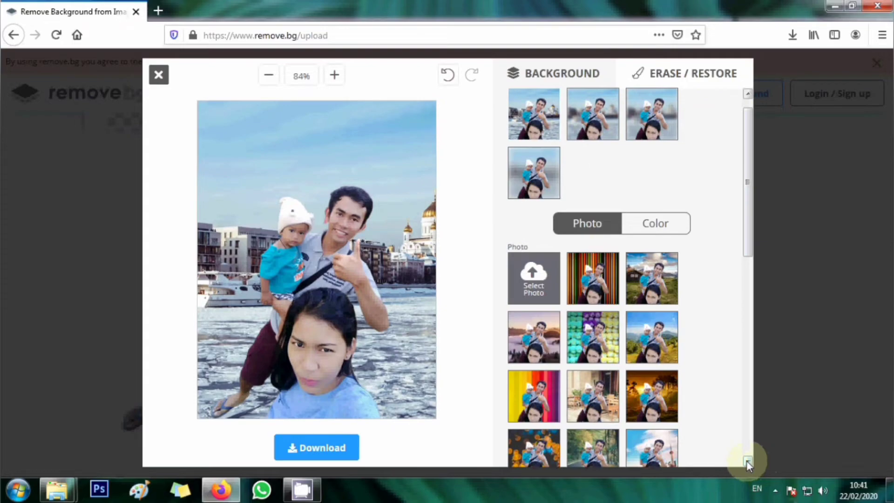
- Try the purple neon city and wooden cabin backdrops, then set the beach scene
{"action": "left_click_drag", "start_coordinate": [747, 462], "coordinate": [748, 455]}
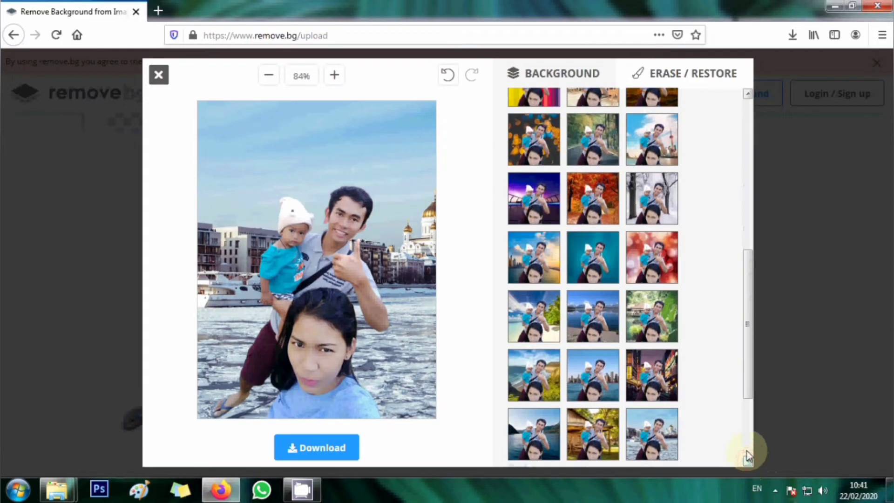
{"action": "left_click", "coordinate": [530, 207]}
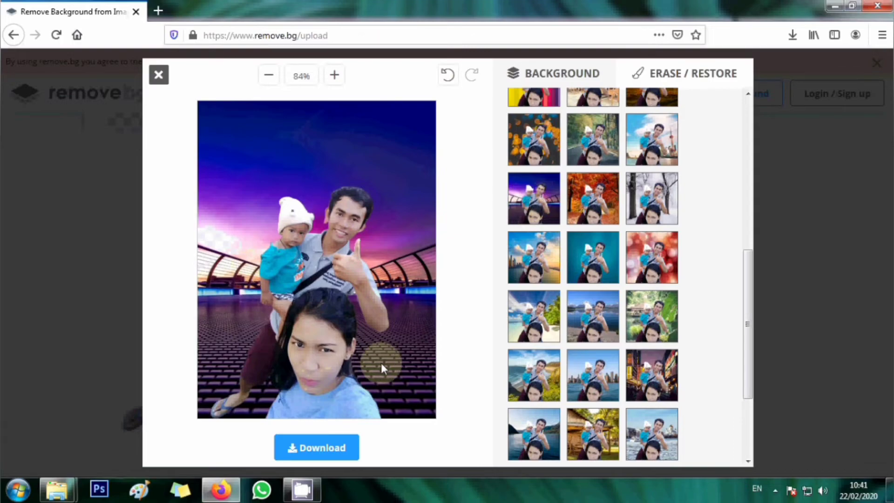
{"action": "left_click", "coordinate": [535, 433]}
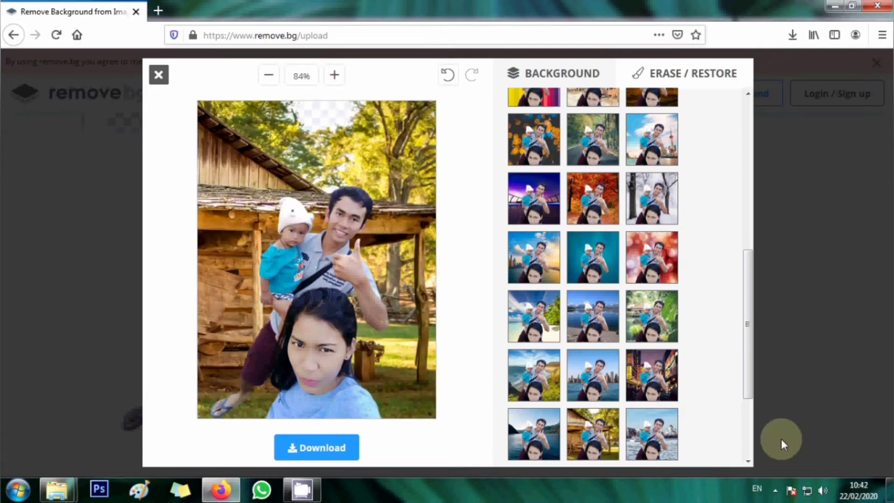
{"action": "left_click", "coordinate": [747, 461]}
{"action": "left_click", "coordinate": [748, 460]}
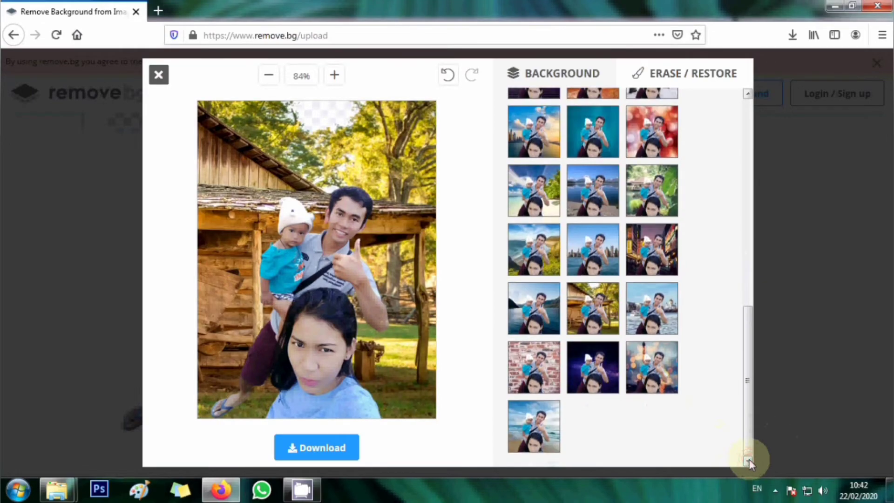
{"action": "left_click", "coordinate": [536, 424]}
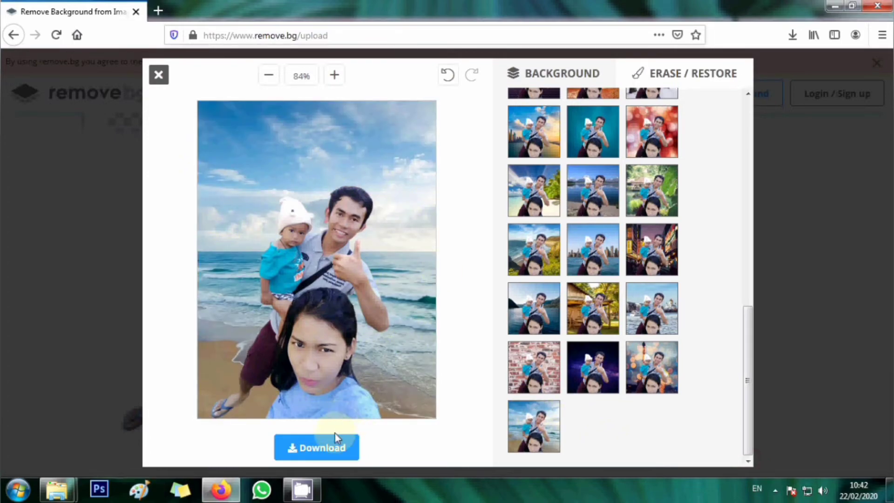
- Save the beach-backdrop photo as the preview(1) PNG and show it in Downloads
{"action": "left_click", "coordinate": [334, 446]}
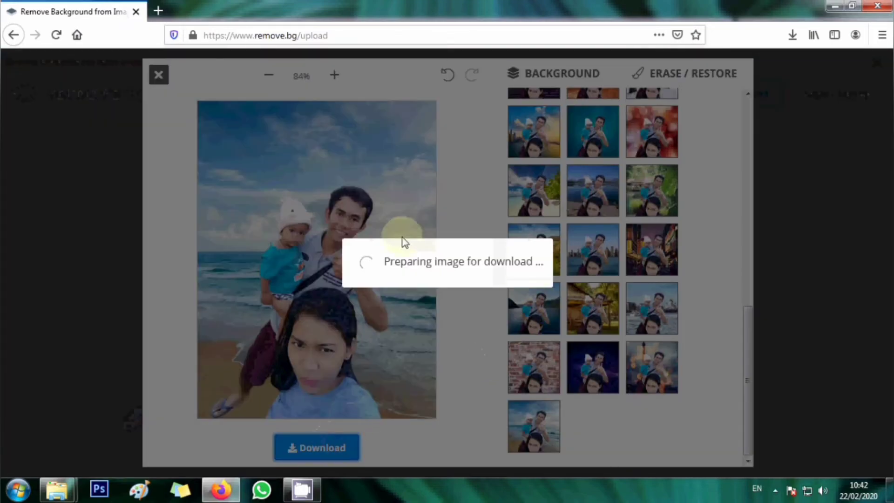
{"action": "left_click", "coordinate": [475, 266]}
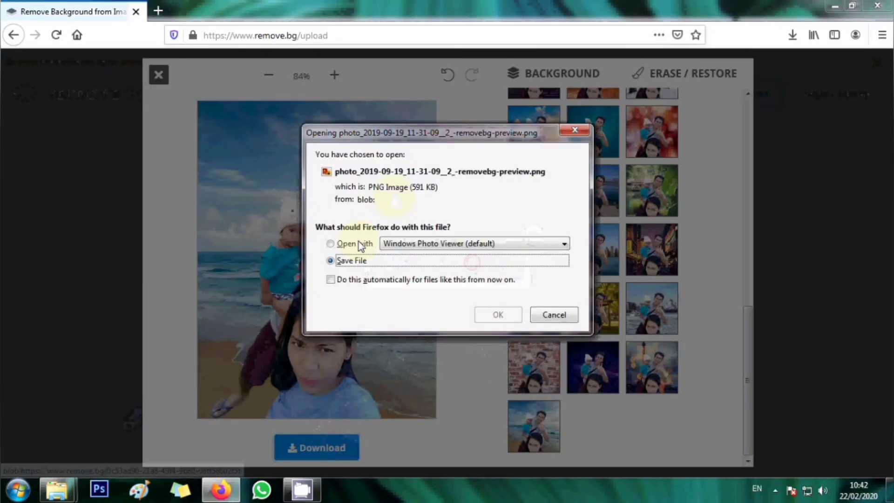
{"action": "left_click", "coordinate": [503, 316]}
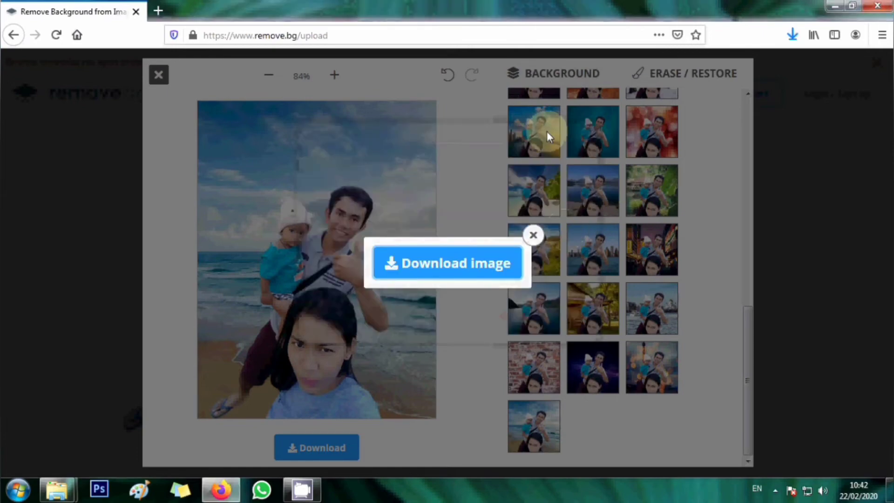
{"action": "left_click", "coordinate": [792, 41]}
{"action": "left_click", "coordinate": [782, 66]}
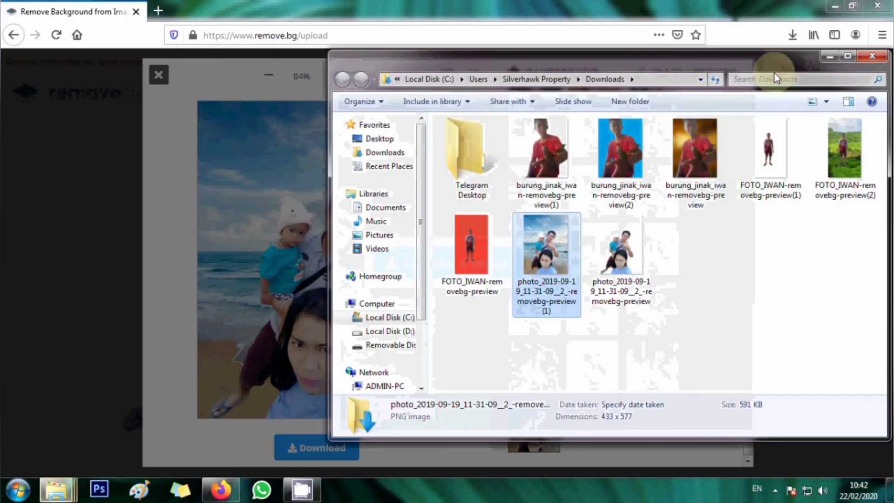
- Compare the beach version with the original family photo in Photo Viewer, then close the beach one
{"action": "double_click", "coordinate": [551, 250]}
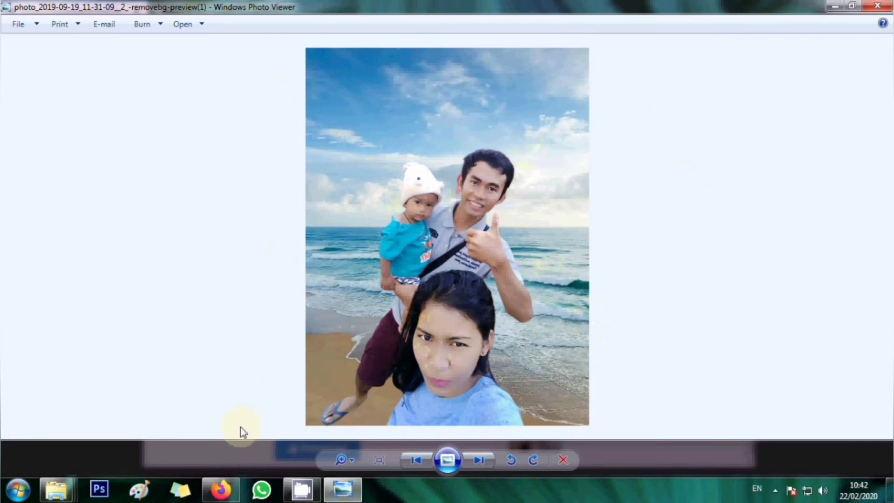
{"action": "mouse_move", "coordinate": [56, 488]}
{"action": "left_click", "coordinate": [208, 433]}
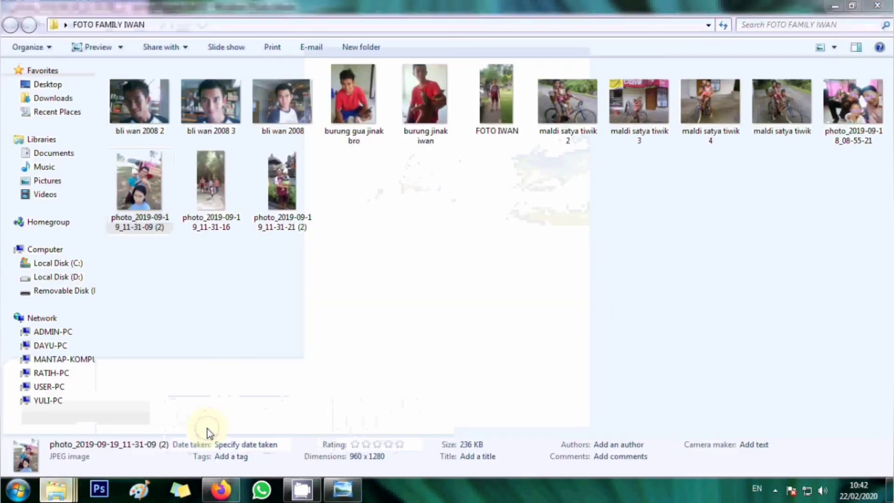
{"action": "double_click", "coordinate": [158, 180]}
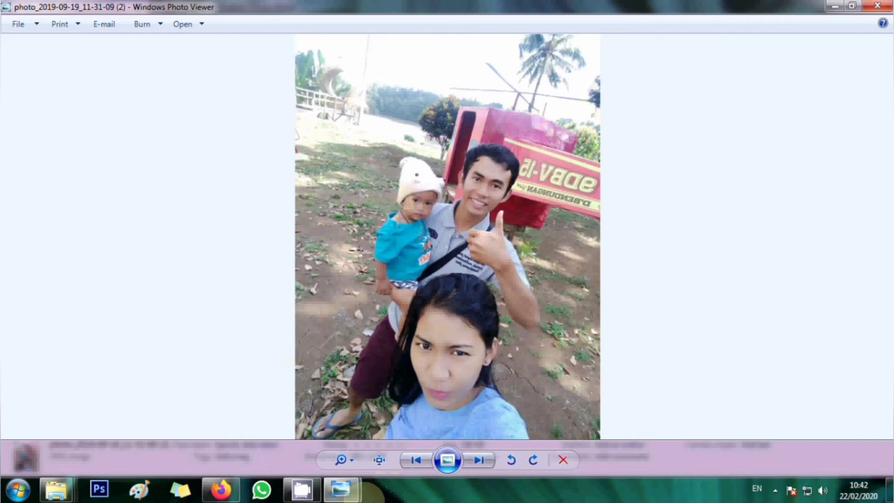
{"action": "mouse_move", "coordinate": [342, 489]}
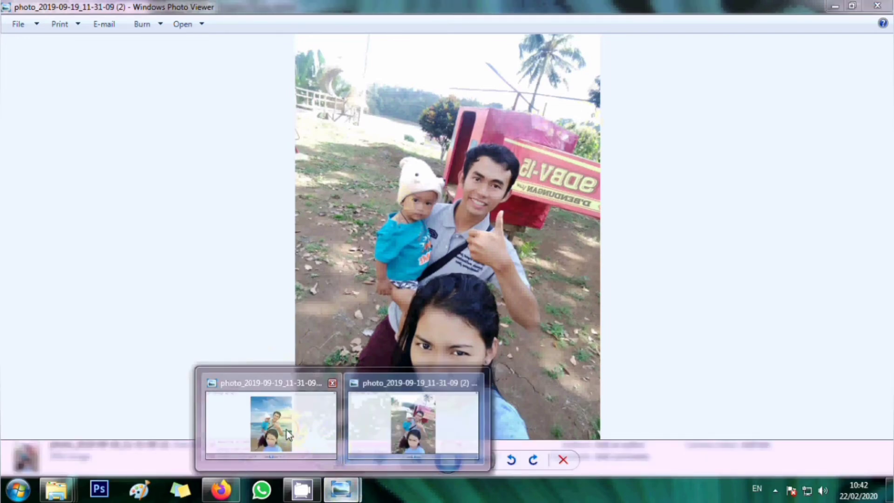
{"action": "left_click", "coordinate": [304, 431]}
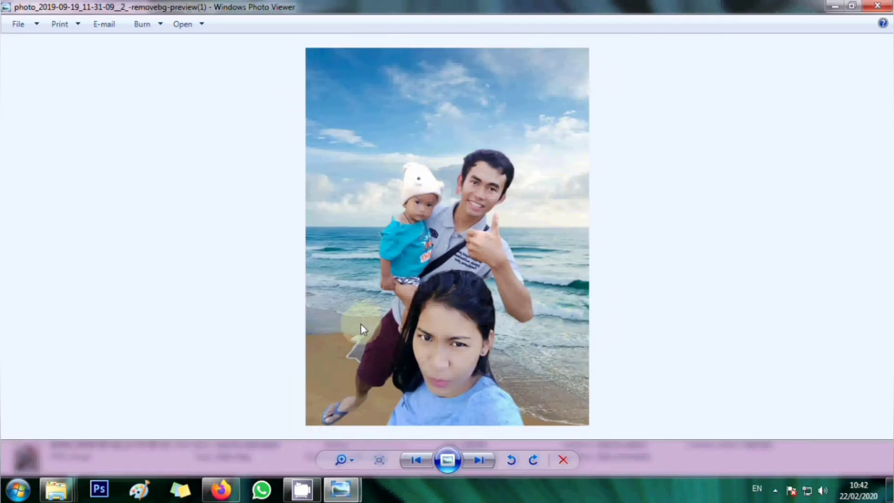
{"action": "left_click", "coordinate": [878, 6]}
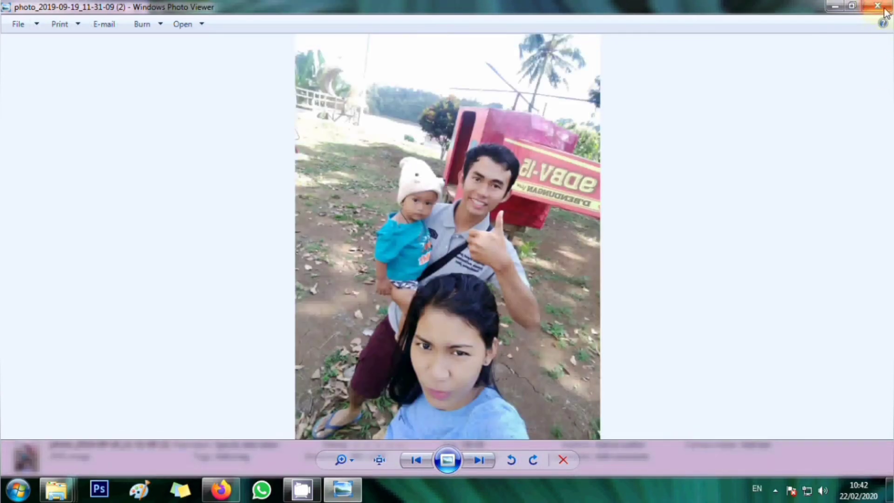
- Back in remove.bg, dismiss the download prompt and apply a blur to the beach backdrop
{"action": "left_click", "coordinate": [220, 491]}
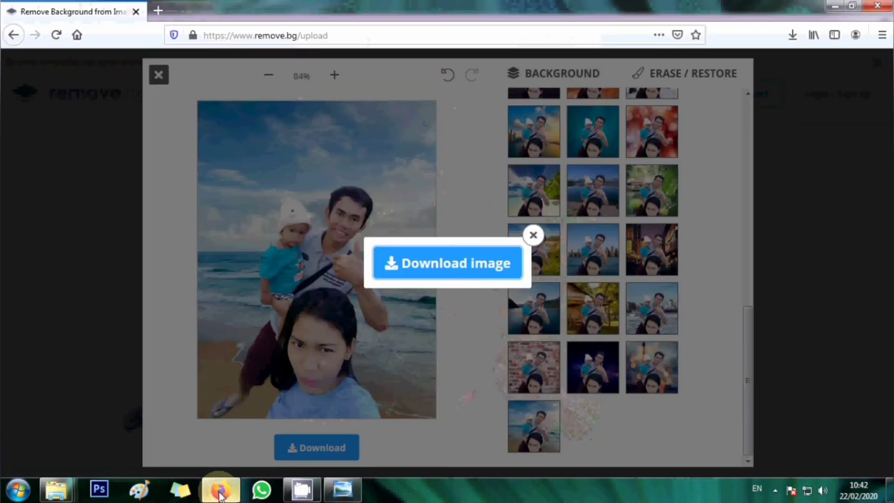
{"action": "left_click", "coordinate": [790, 110]}
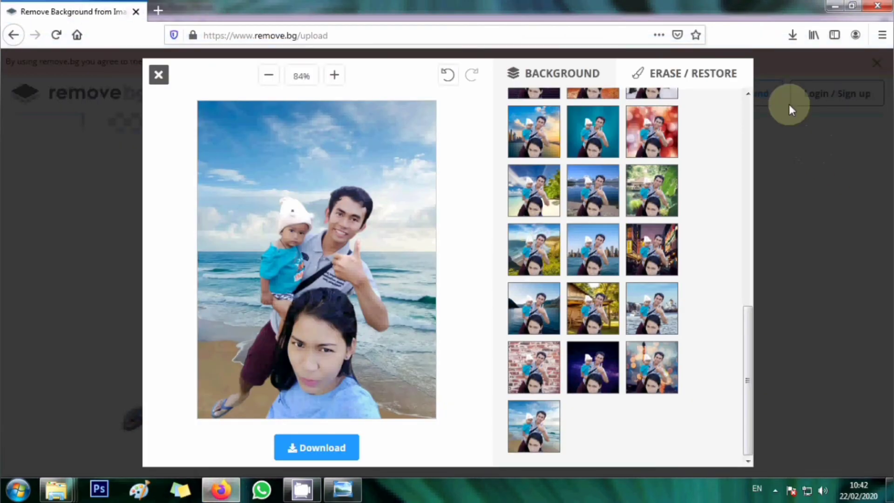
{"action": "scroll", "coordinate": [752, 93], "scroll_direction": "up", "scroll_amount": 5}
{"action": "scroll", "coordinate": [753, 93], "scroll_direction": "up", "scroll_amount": 5}
{"action": "scroll", "coordinate": [752, 93], "scroll_direction": "up", "scroll_amount": 5}
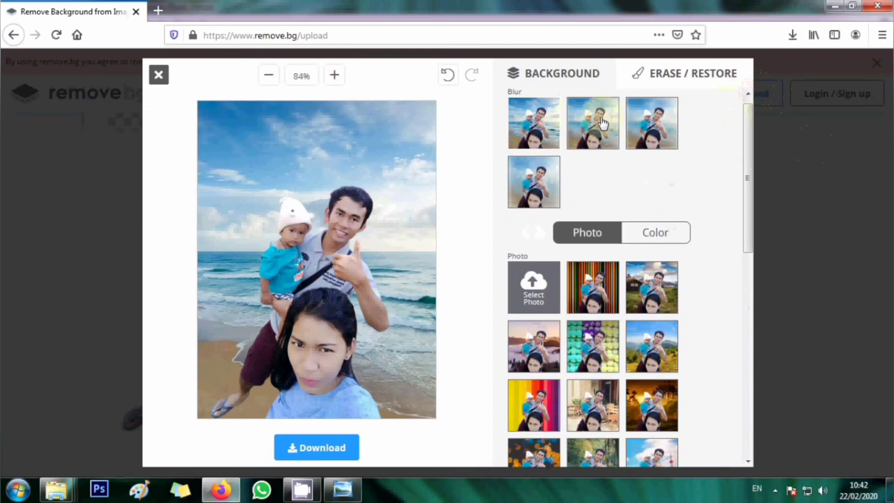
{"action": "left_click", "coordinate": [602, 123]}
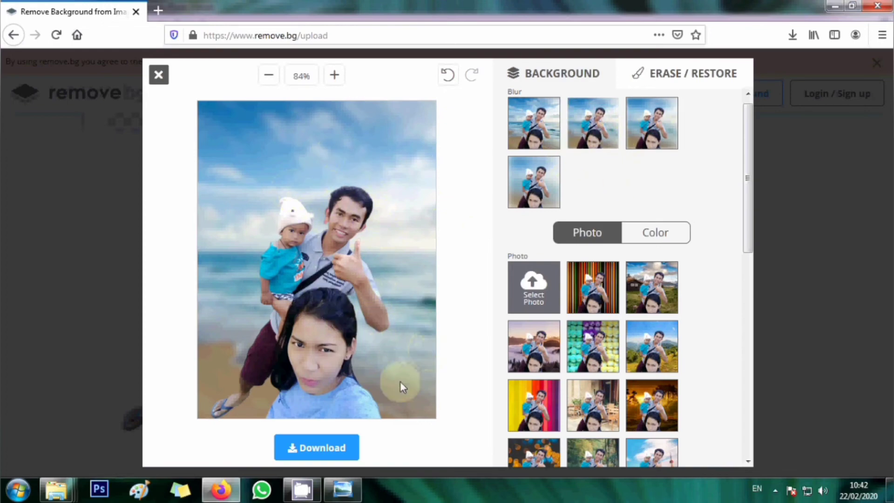
- Download the blurred-beach version as the preview(2) PNG
{"action": "left_click", "coordinate": [332, 454]}
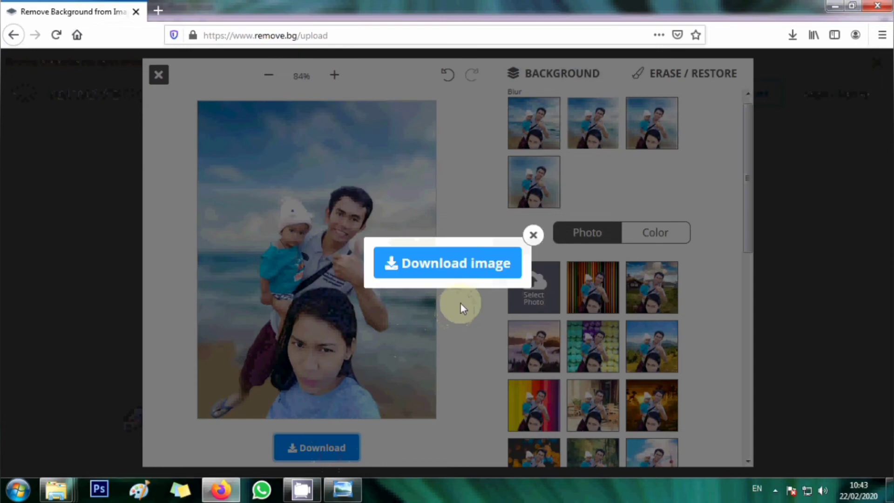
{"action": "left_click", "coordinate": [465, 265]}
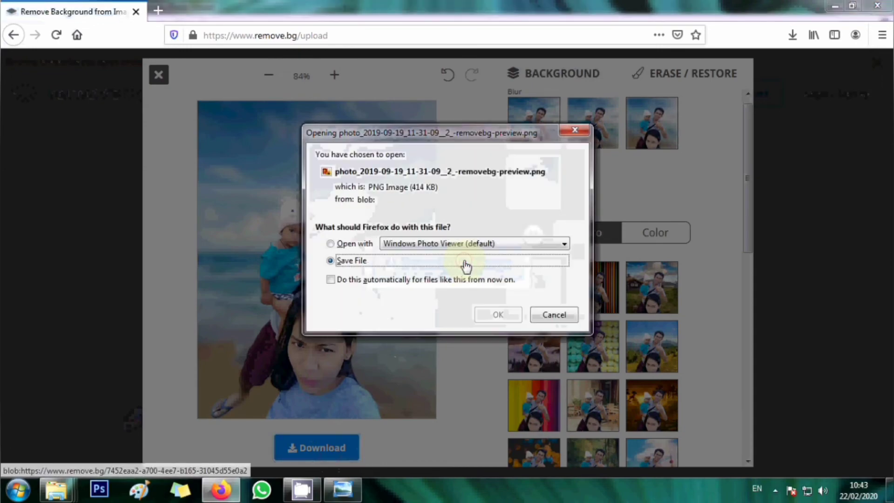
{"action": "left_click", "coordinate": [490, 315]}
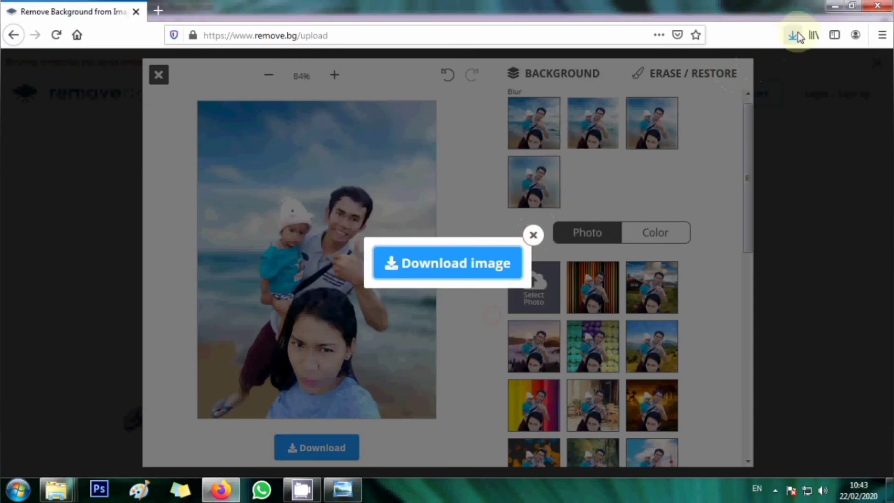
{"action": "left_click", "coordinate": [792, 35]}
- Open the blurred-beach PNG and the original family photo, switching between them to compare
{"action": "left_click", "coordinate": [780, 70]}
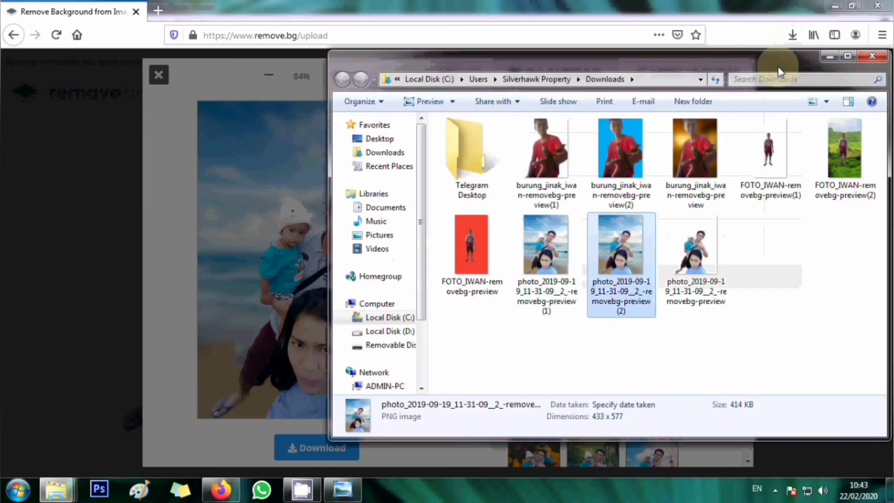
{"action": "double_click", "coordinate": [624, 277]}
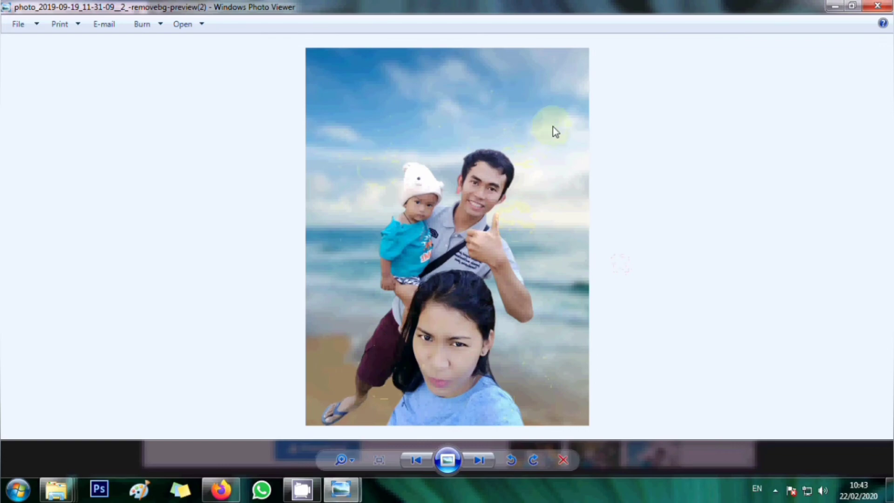
{"action": "mouse_move", "coordinate": [58, 490]}
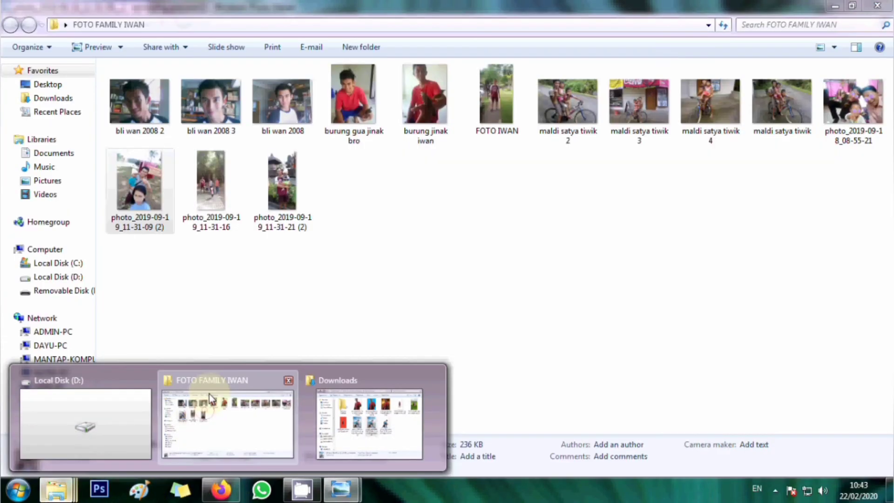
{"action": "left_click", "coordinate": [210, 398]}
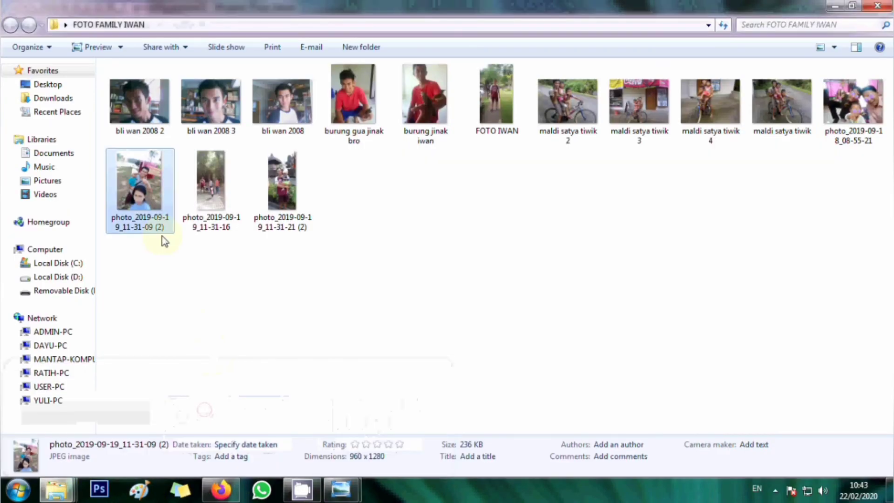
{"action": "double_click", "coordinate": [155, 208]}
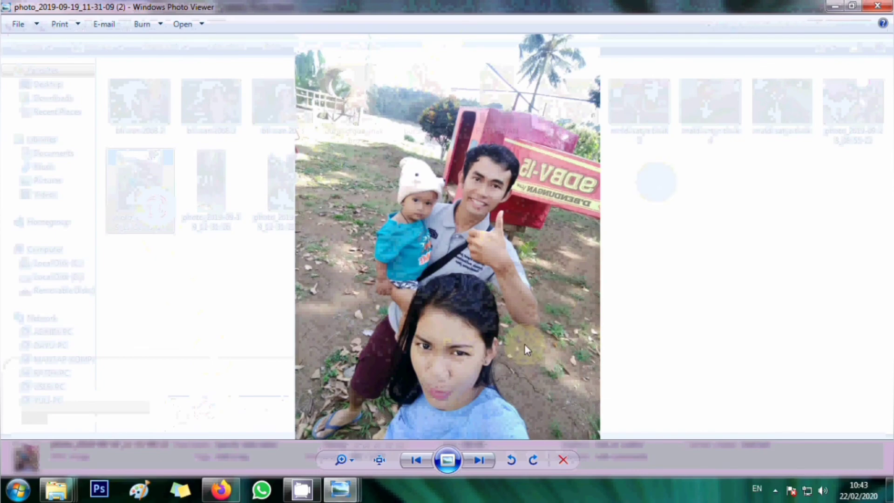
{"action": "mouse_move", "coordinate": [340, 489]}
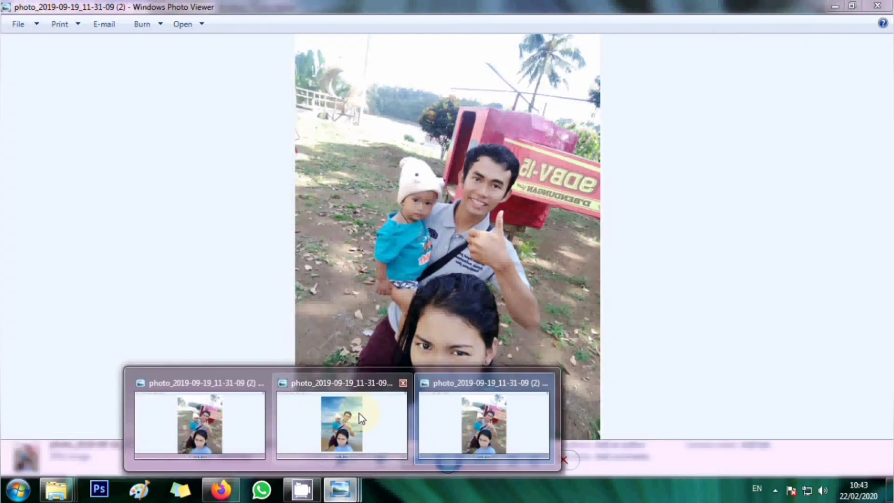
{"action": "left_click", "coordinate": [361, 418]}
{"action": "left_click", "coordinate": [448, 433]}
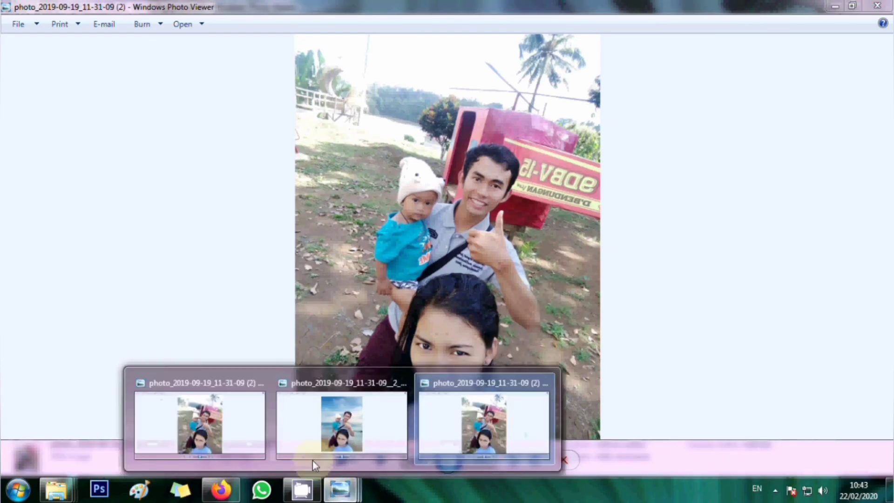
{"action": "left_click", "coordinate": [350, 424]}
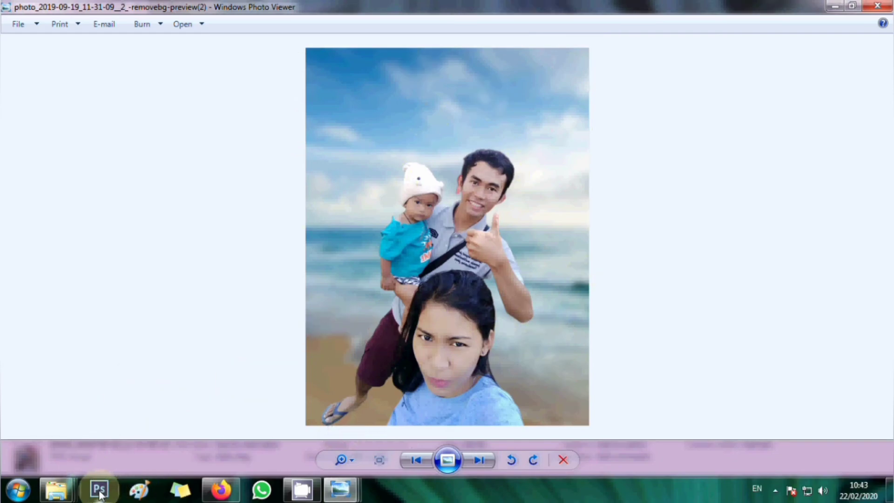
- Open the sharp beach version preview(1) from Downloads, then close the Downloads folder
{"action": "left_click", "coordinate": [56, 488]}
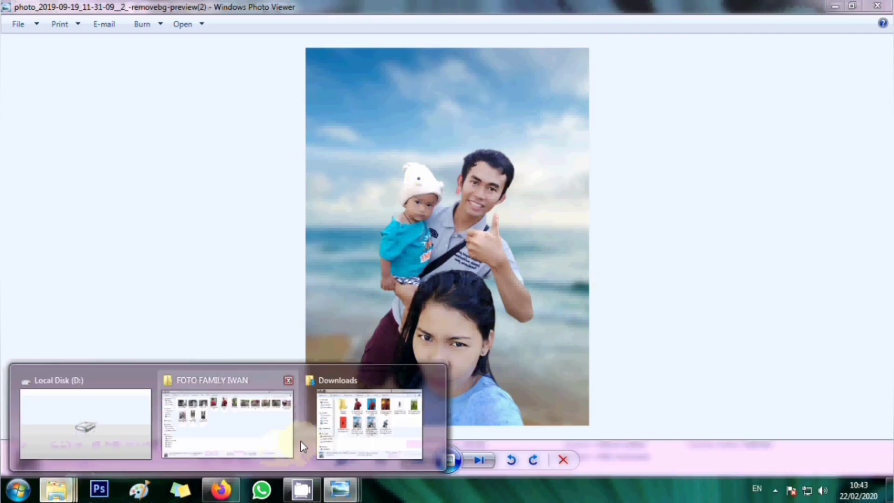
{"action": "left_click", "coordinate": [367, 437]}
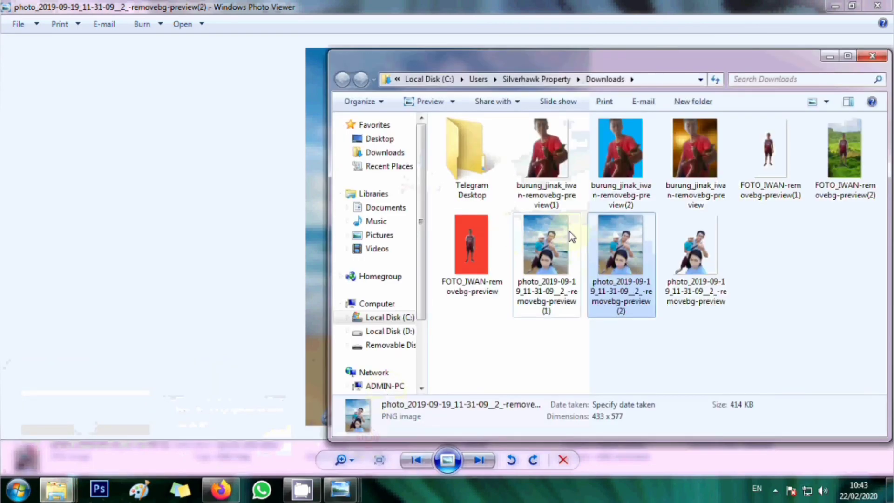
{"action": "double_click", "coordinate": [548, 245]}
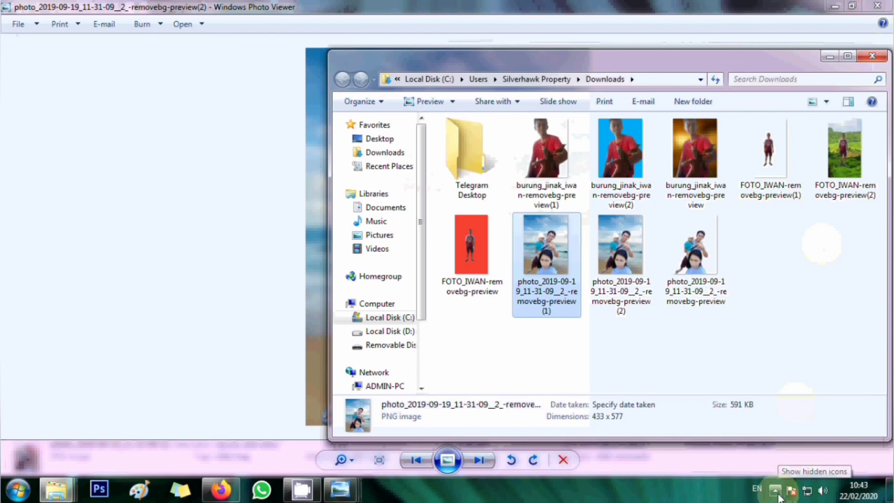
{"action": "left_click", "coordinate": [872, 57]}
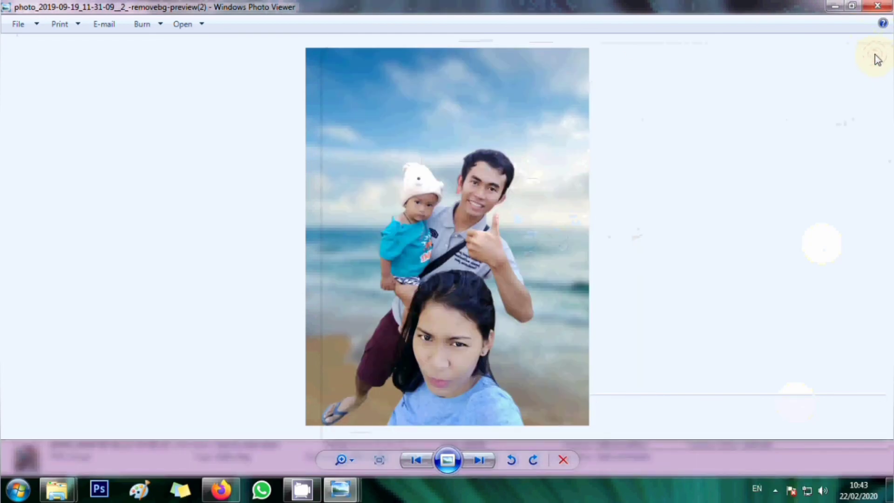